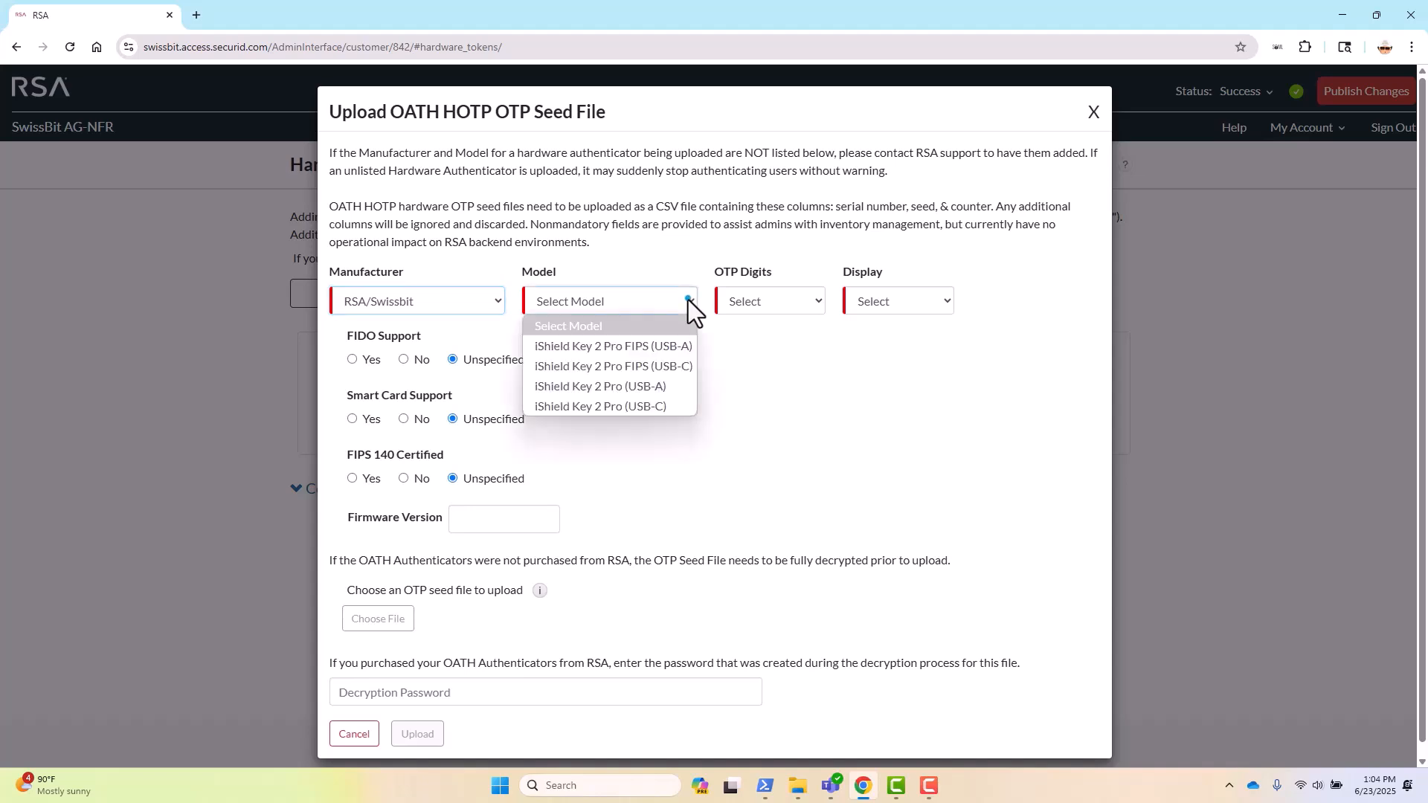
- Choose the iShield Key 2 Pro FIPS (USB-C) model and 6 OTP digits on the seed upload form
left_click(657, 367)
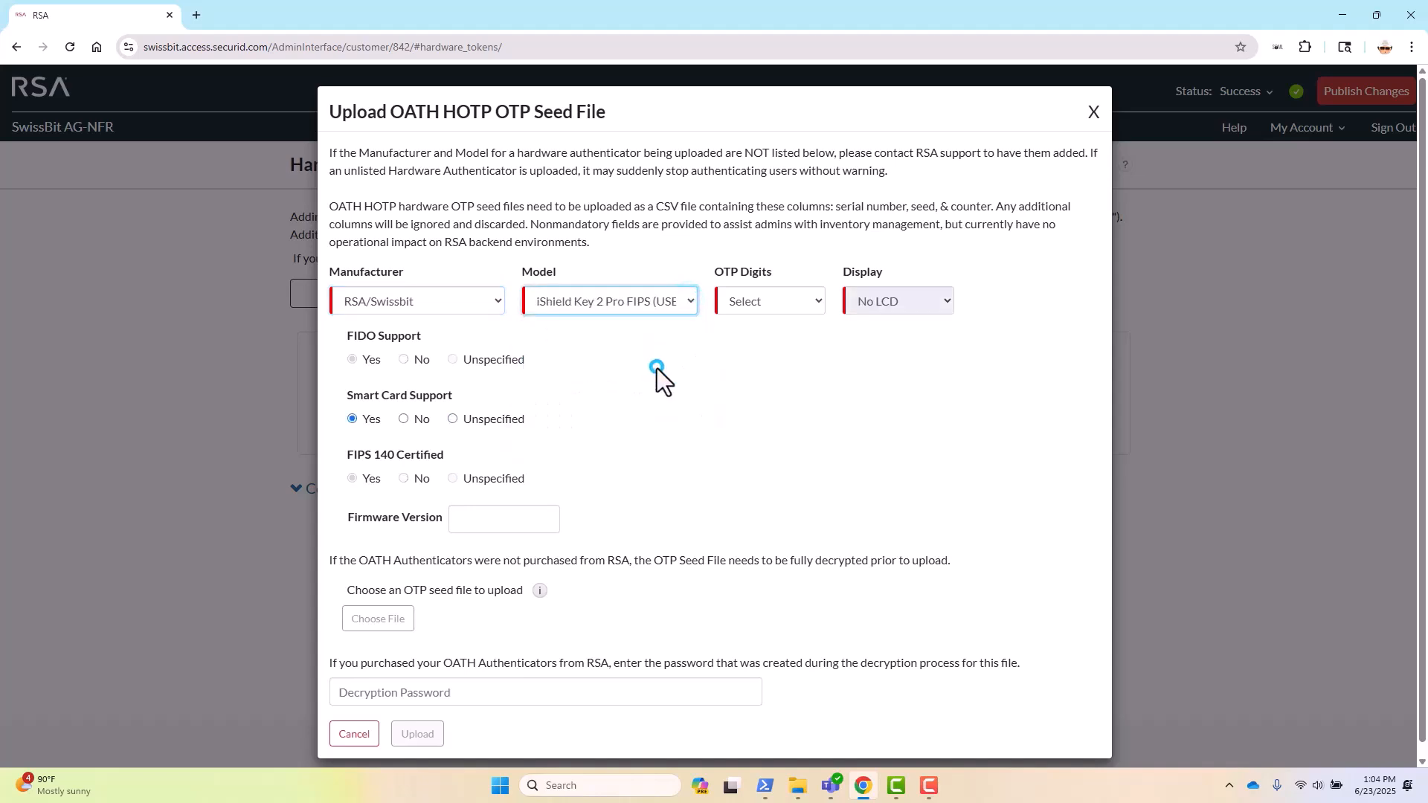
left_click(821, 302)
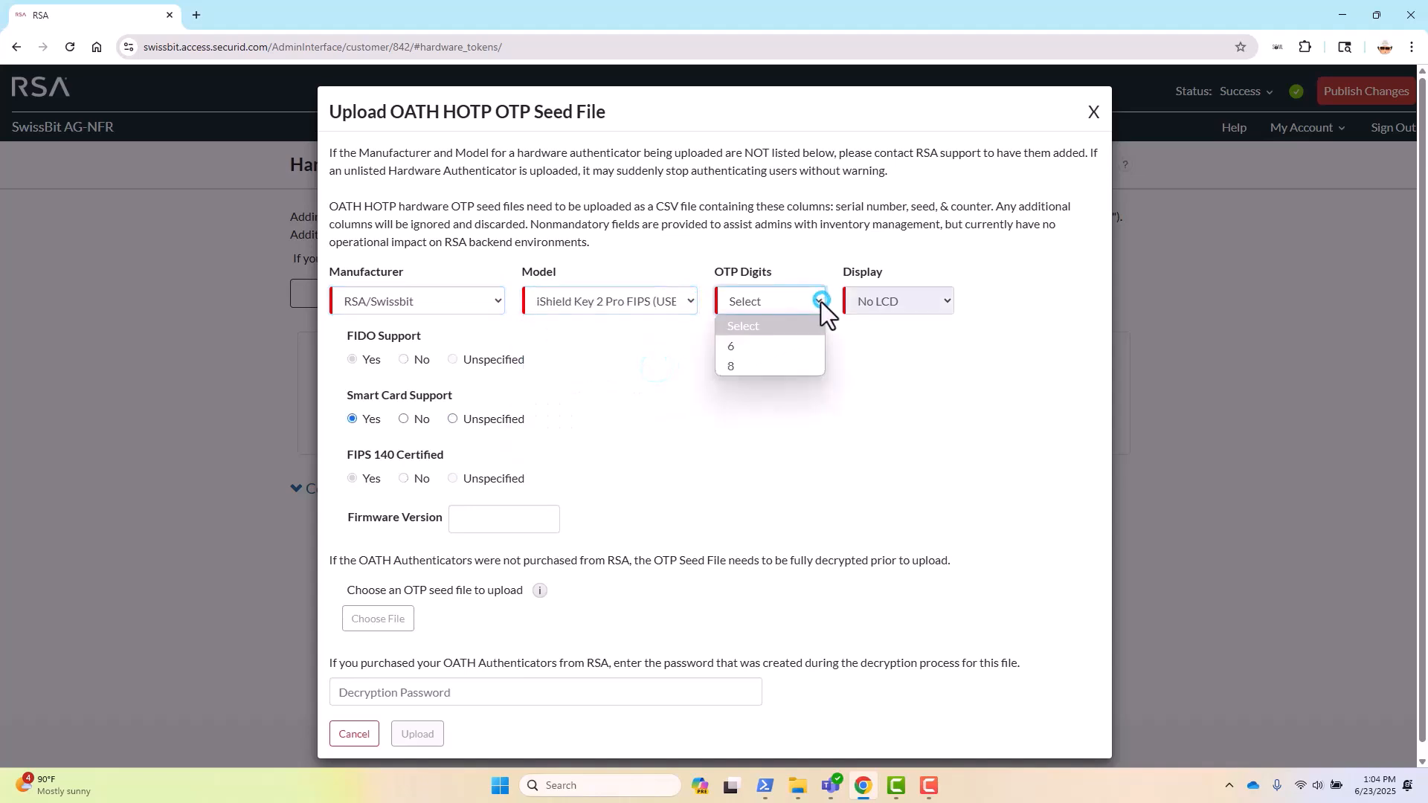
left_click(743, 351)
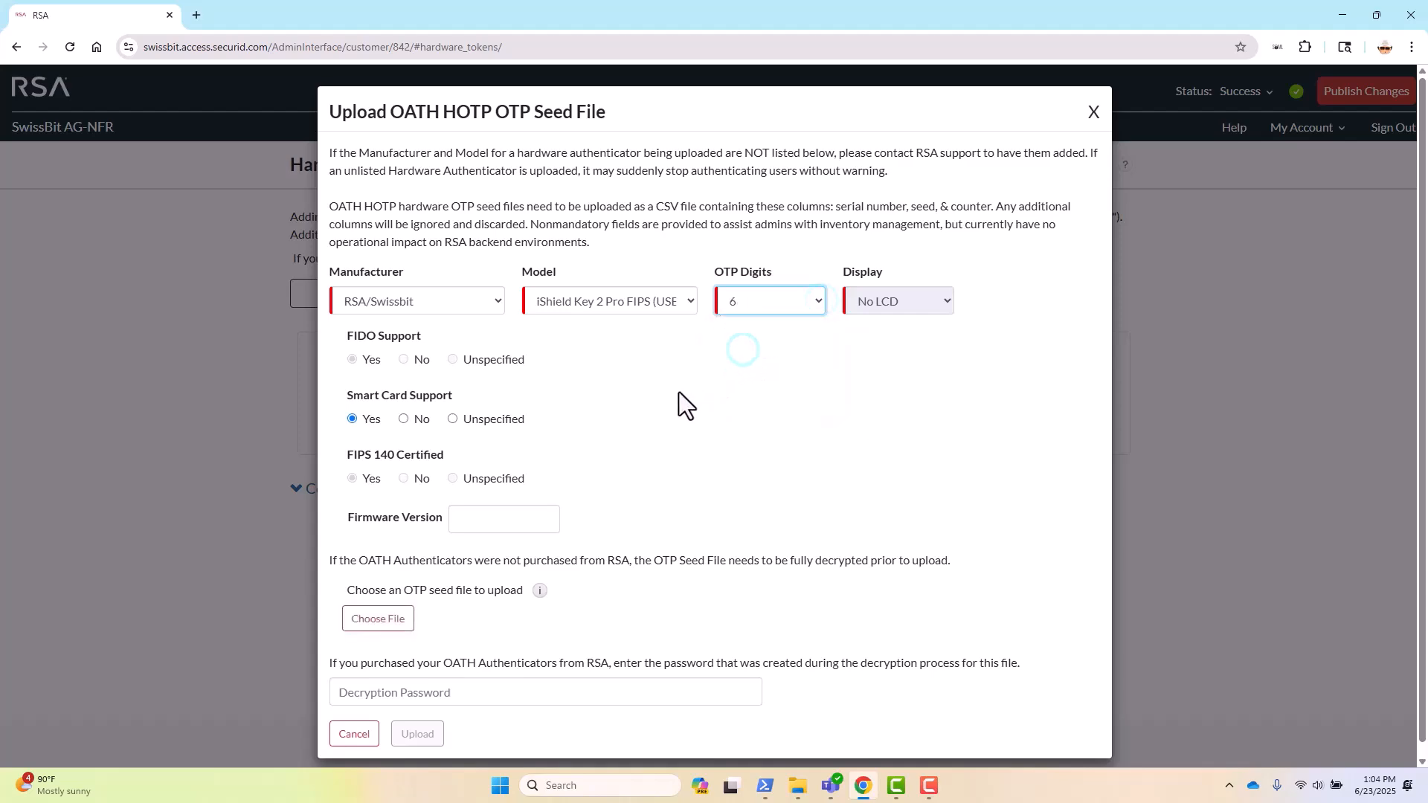
- Copy firmware version 3.2.0 from iShield Key Manager into the form's firmware field
left_click(454, 515)
left_click(494, 792)
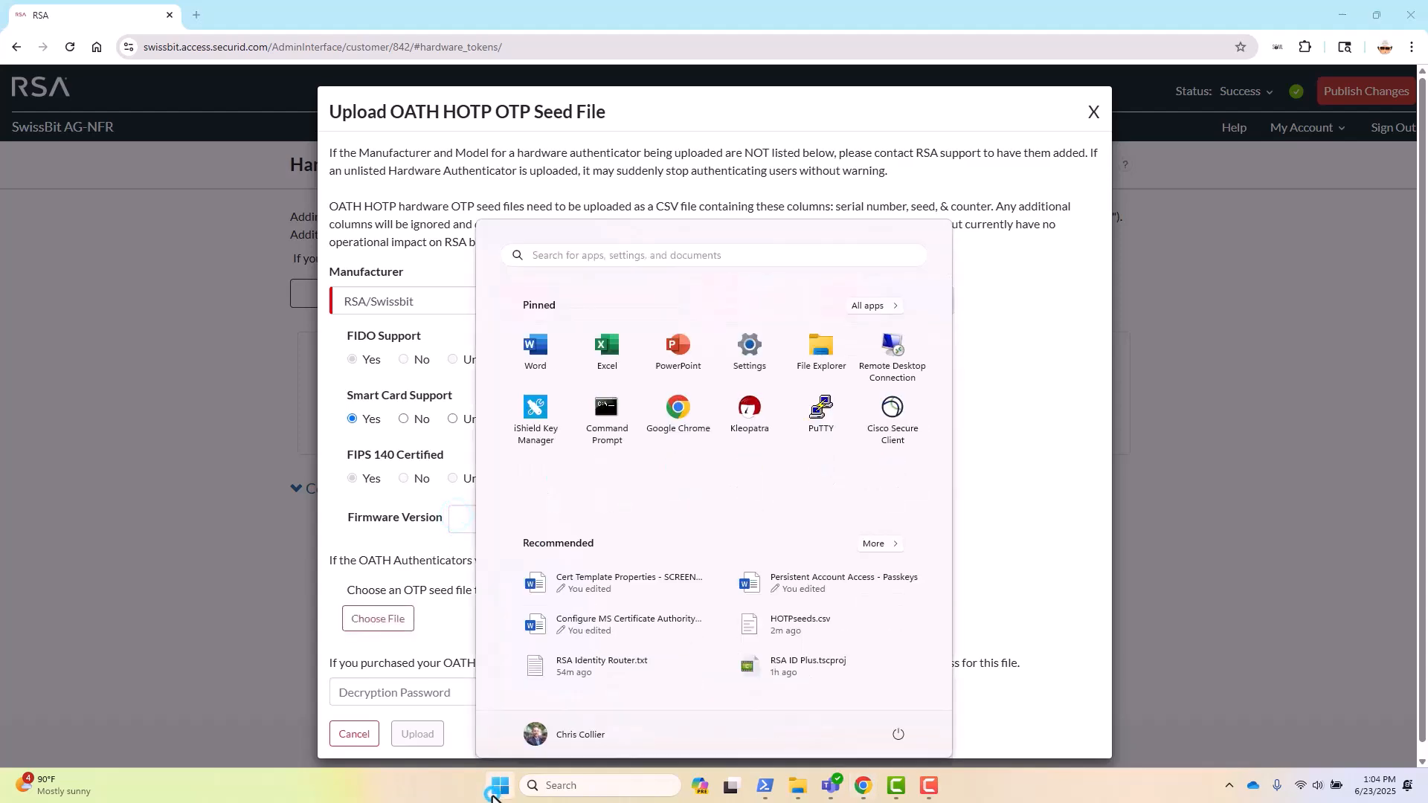
left_click(536, 410)
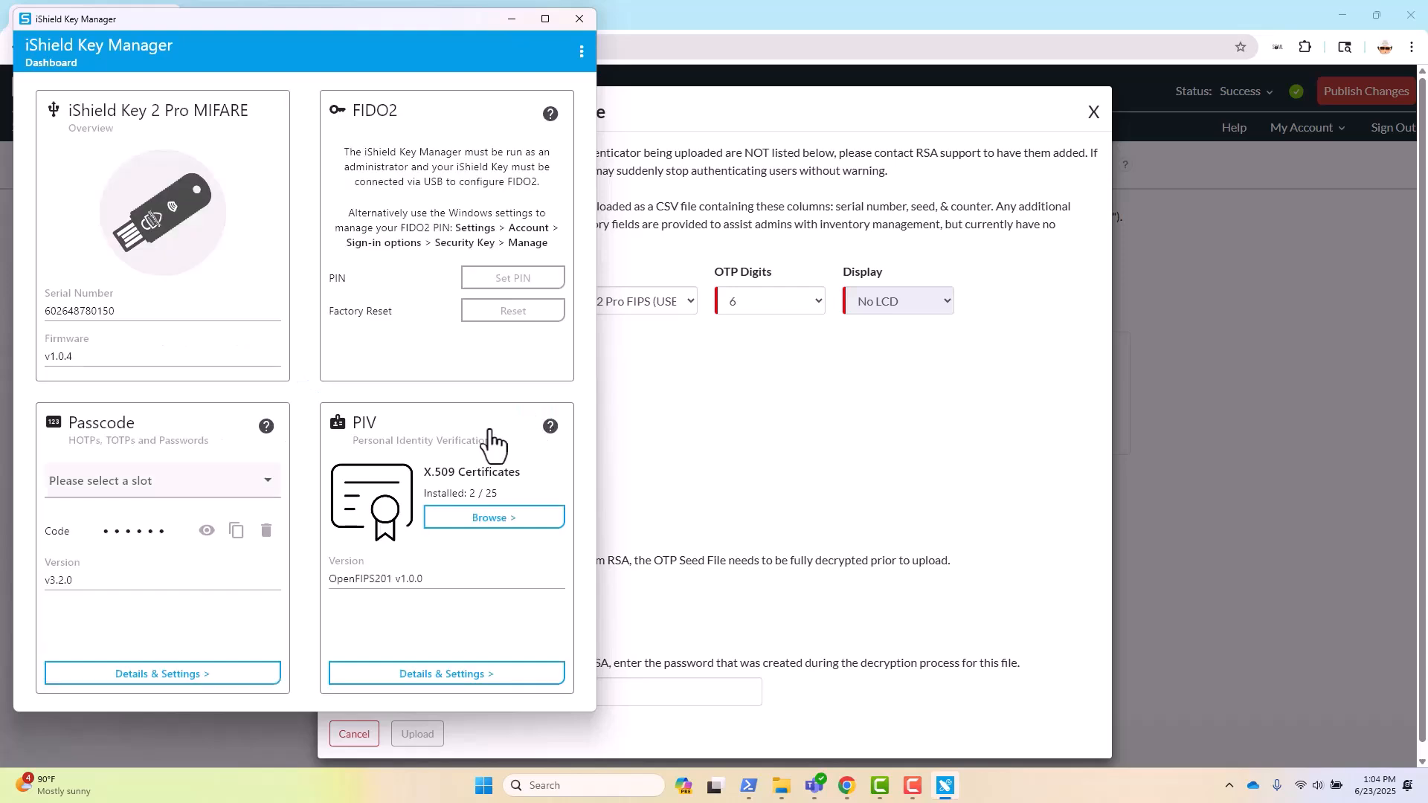
left_click_drag(78, 584, 53, 585)
right_click(54, 584)
left_click(71, 590)
left_click(608, 528)
left_click(476, 520)
key("ctrl+v")
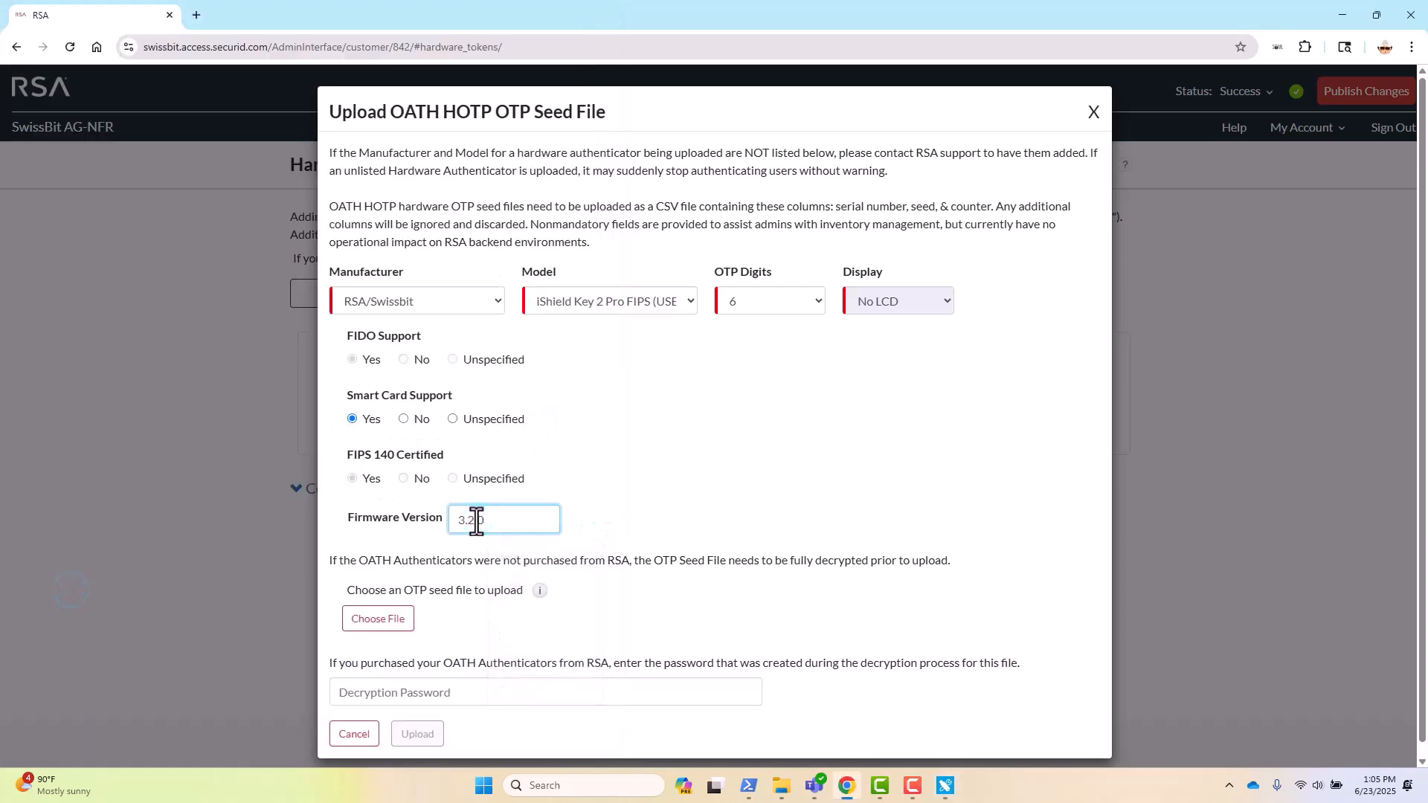
- Upload HOTPseeds.csv as the OATH HOTP seed file
left_click(393, 620)
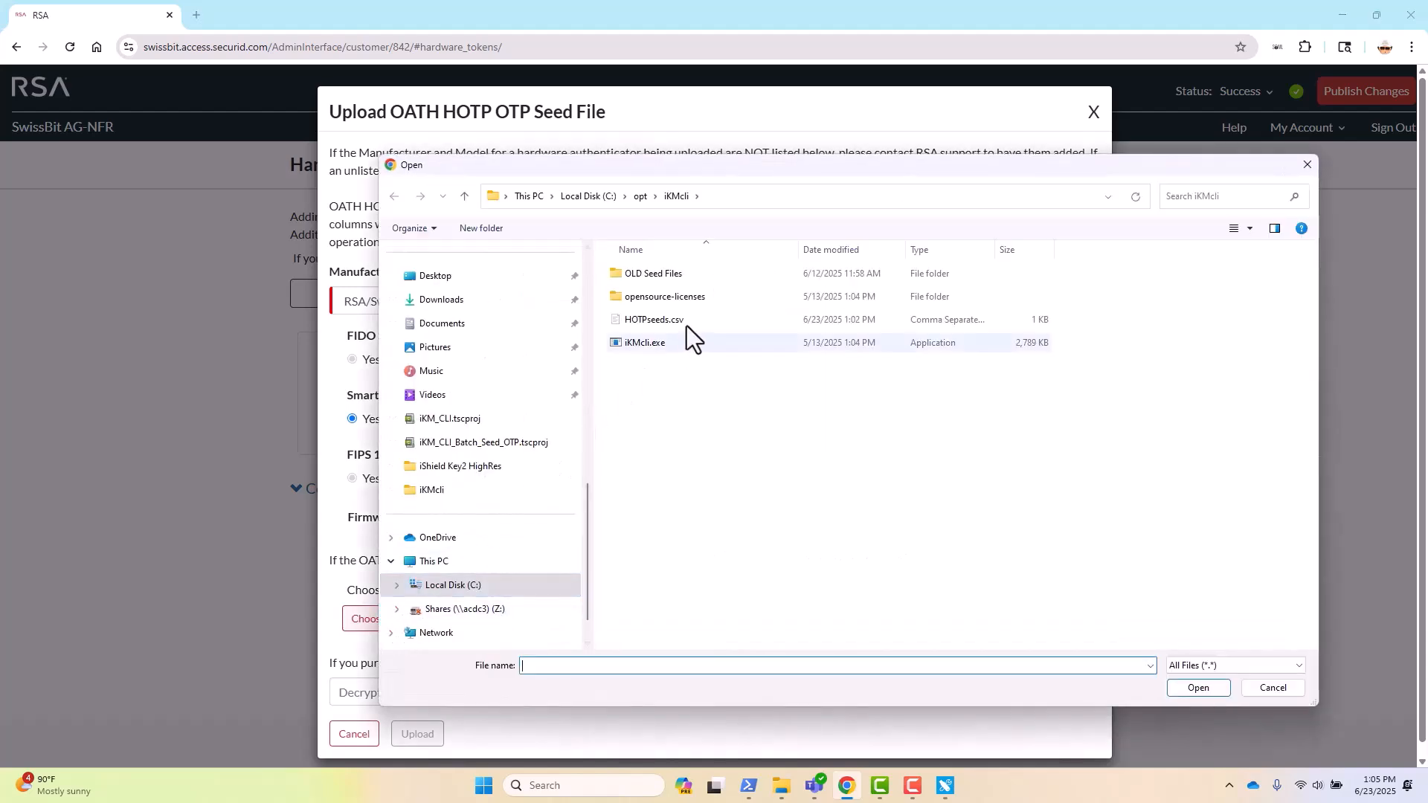
double_click(686, 325)
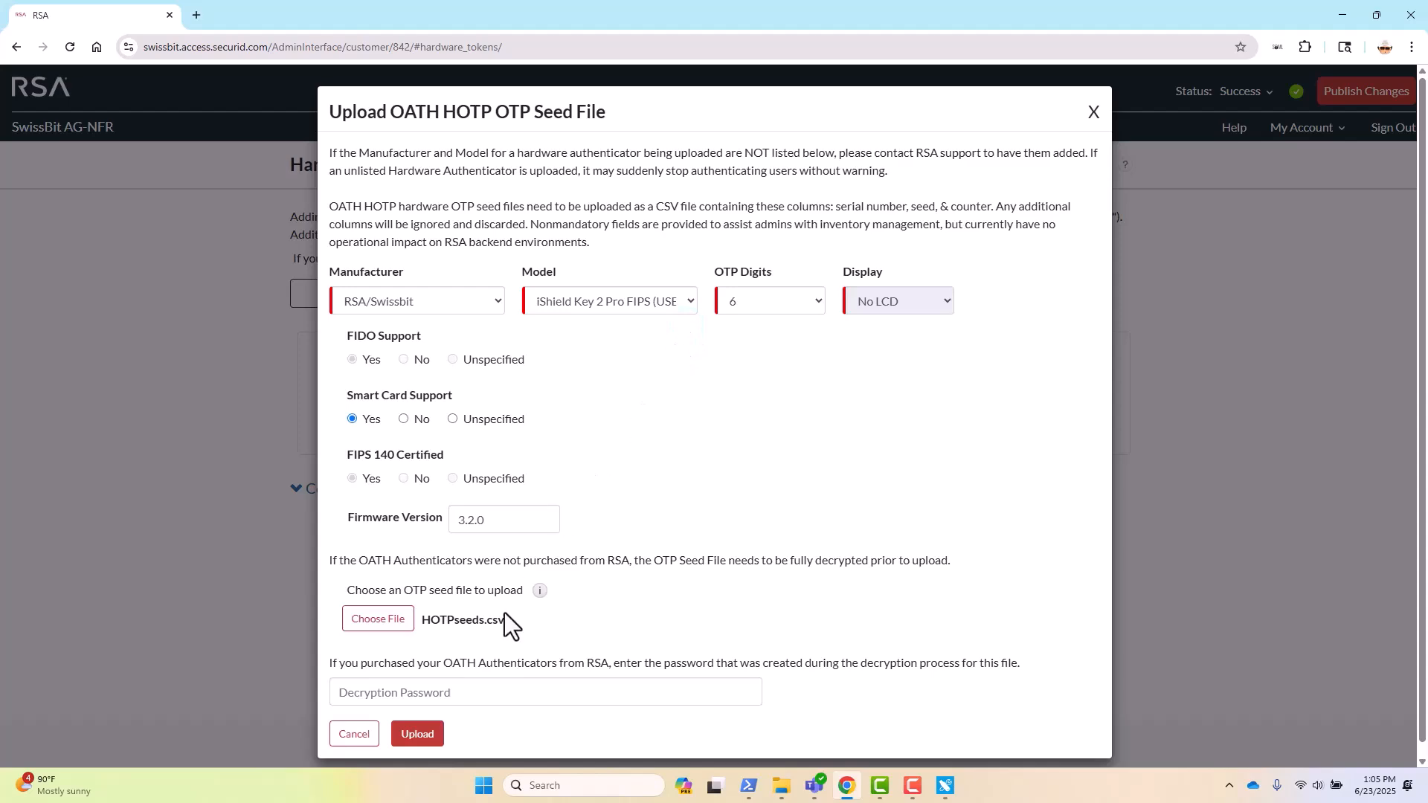
left_click(418, 734)
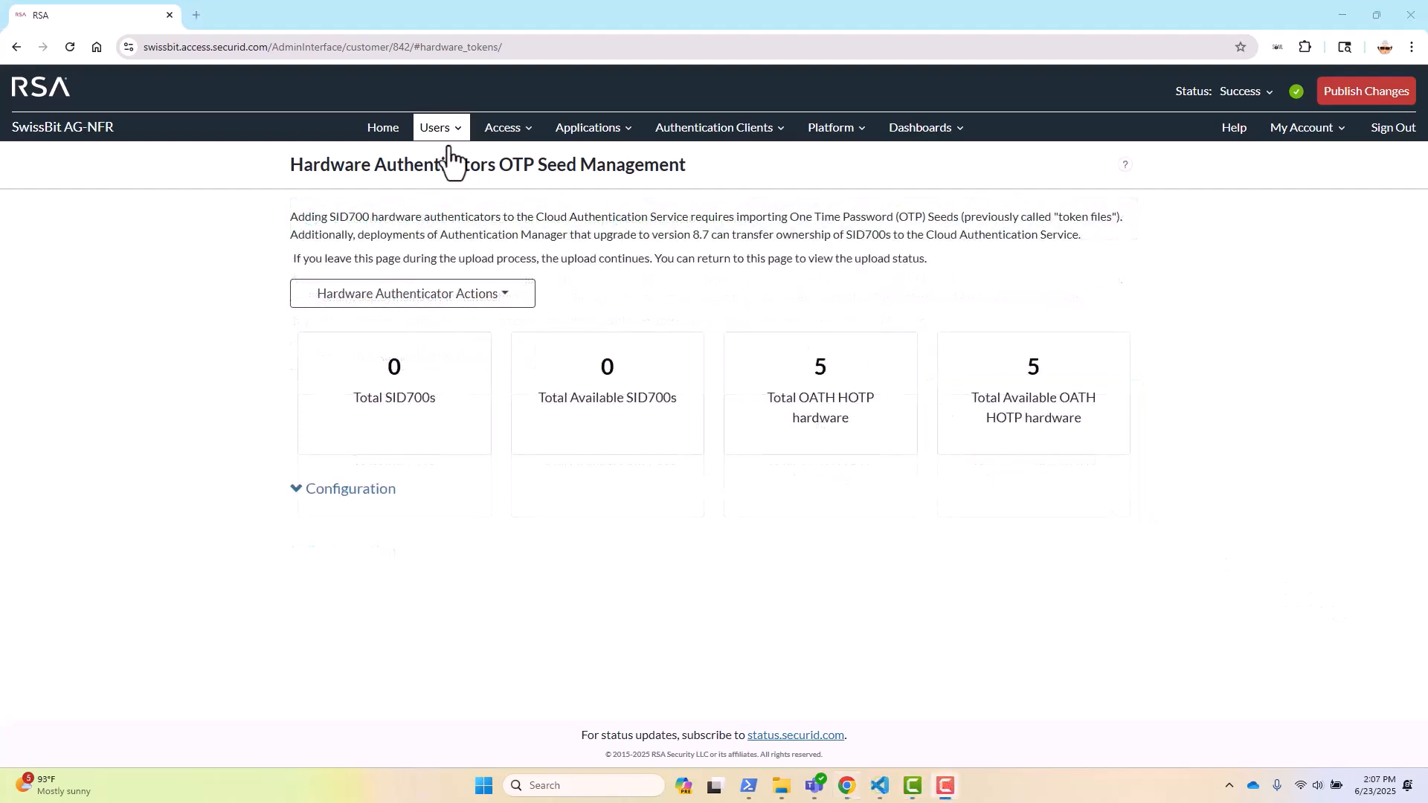
- Search for the user in Users > Management and scroll their details to Registered Authenticators
left_click(432, 134)
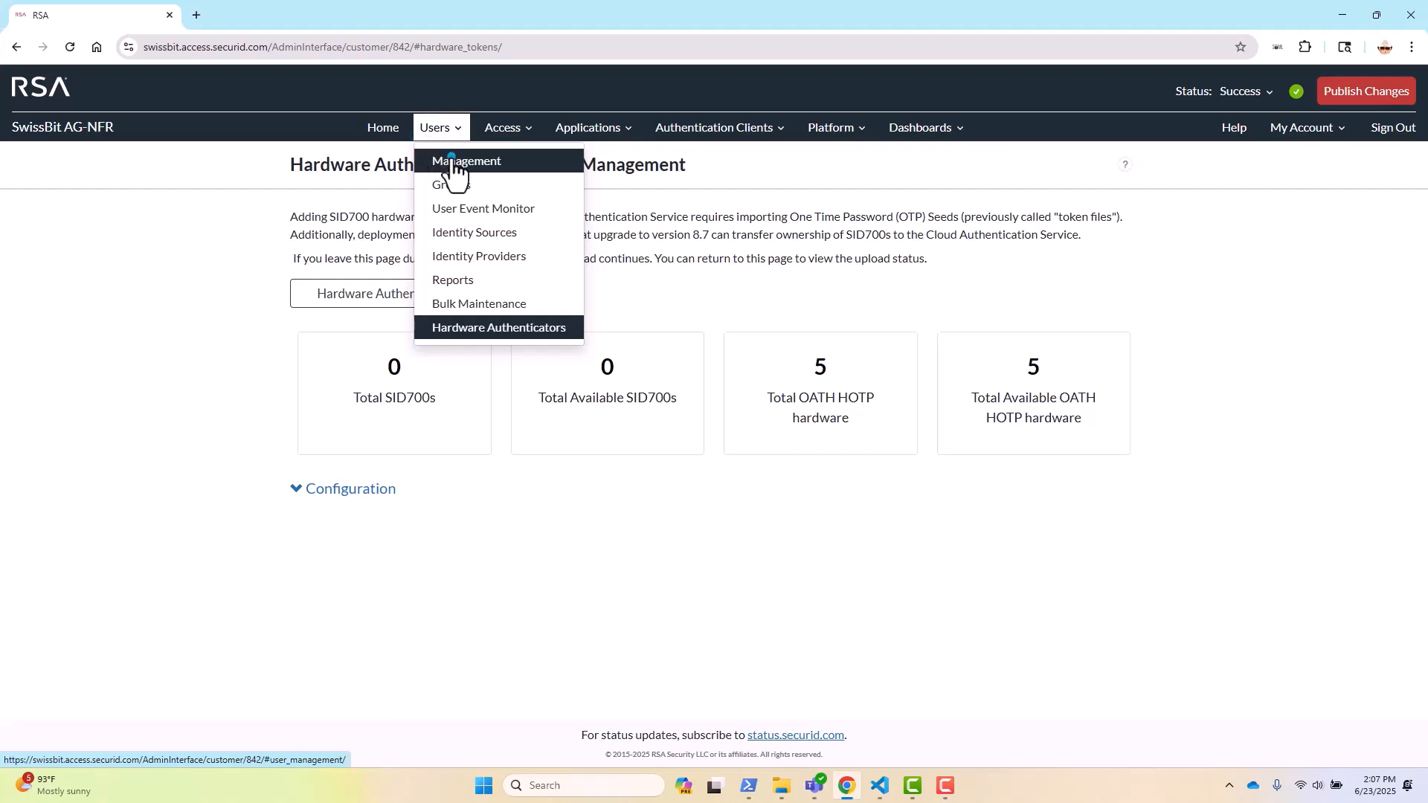
left_click(452, 159)
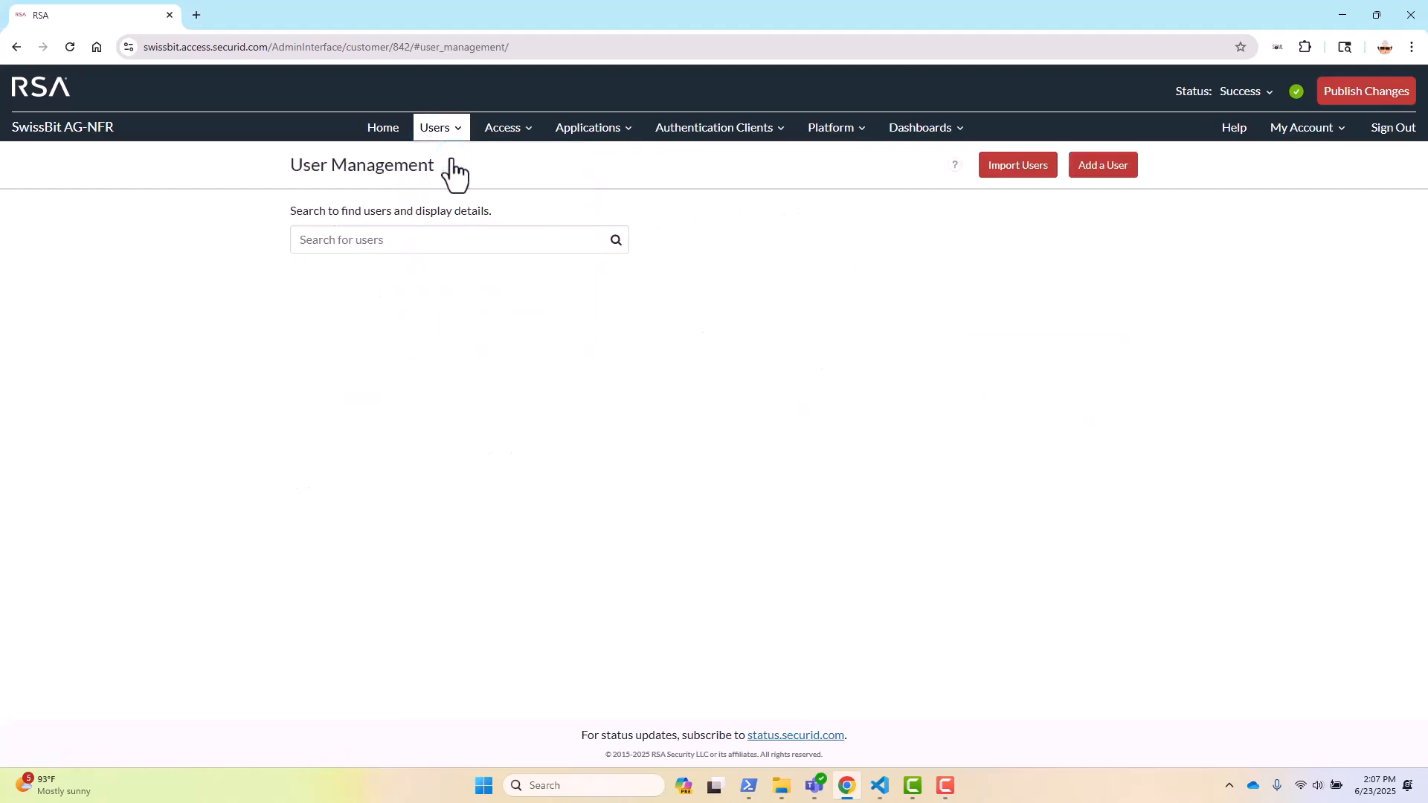
left_click(416, 241)
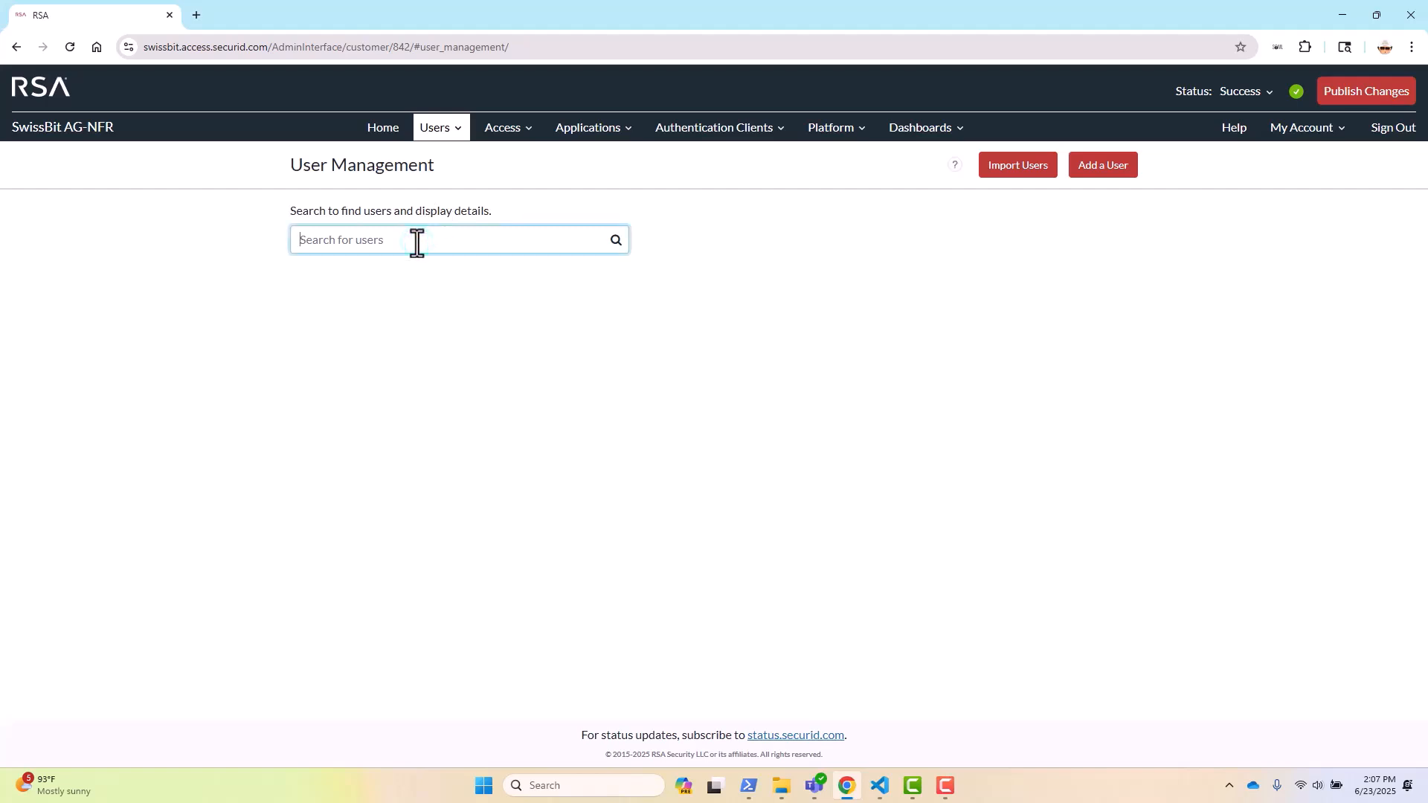
type("chris")
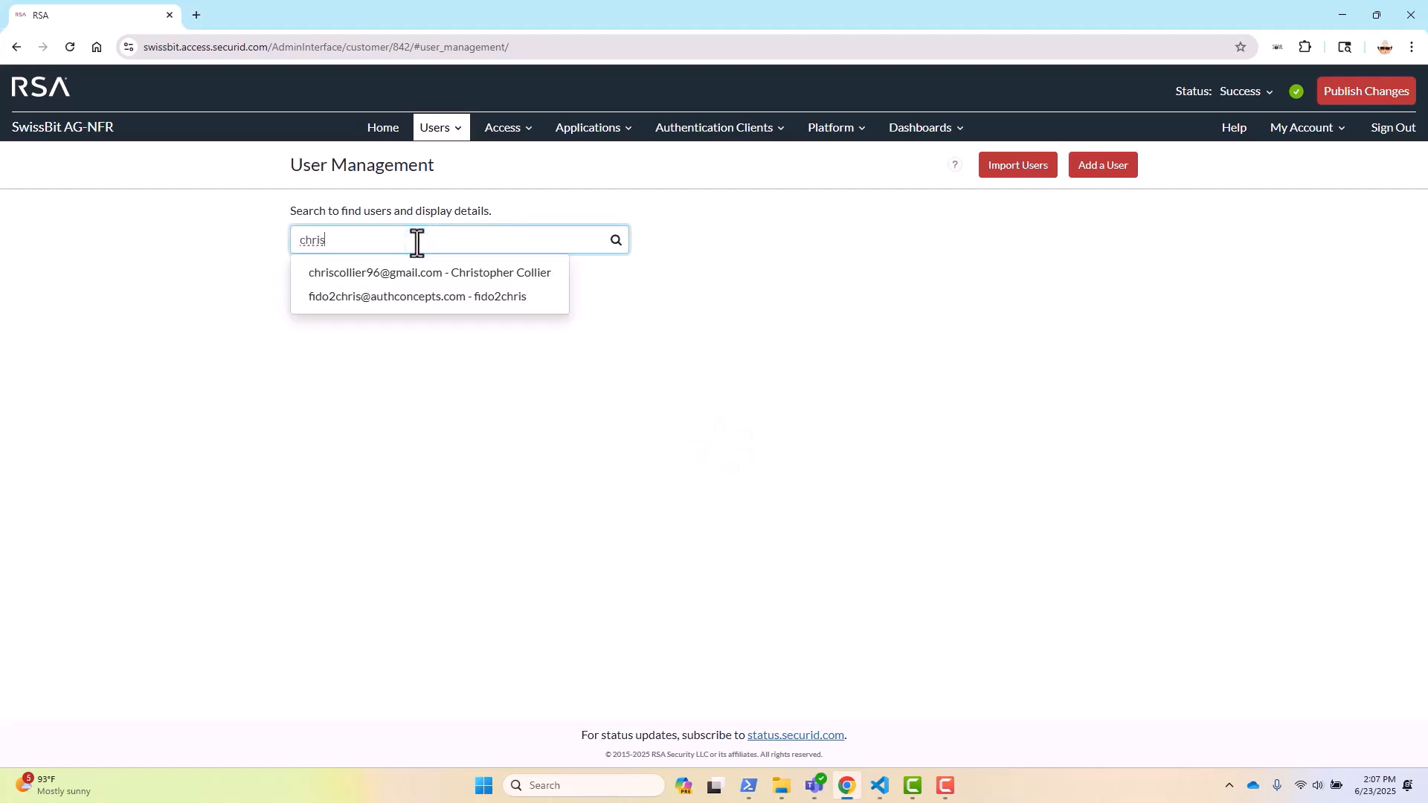
left_click(413, 275)
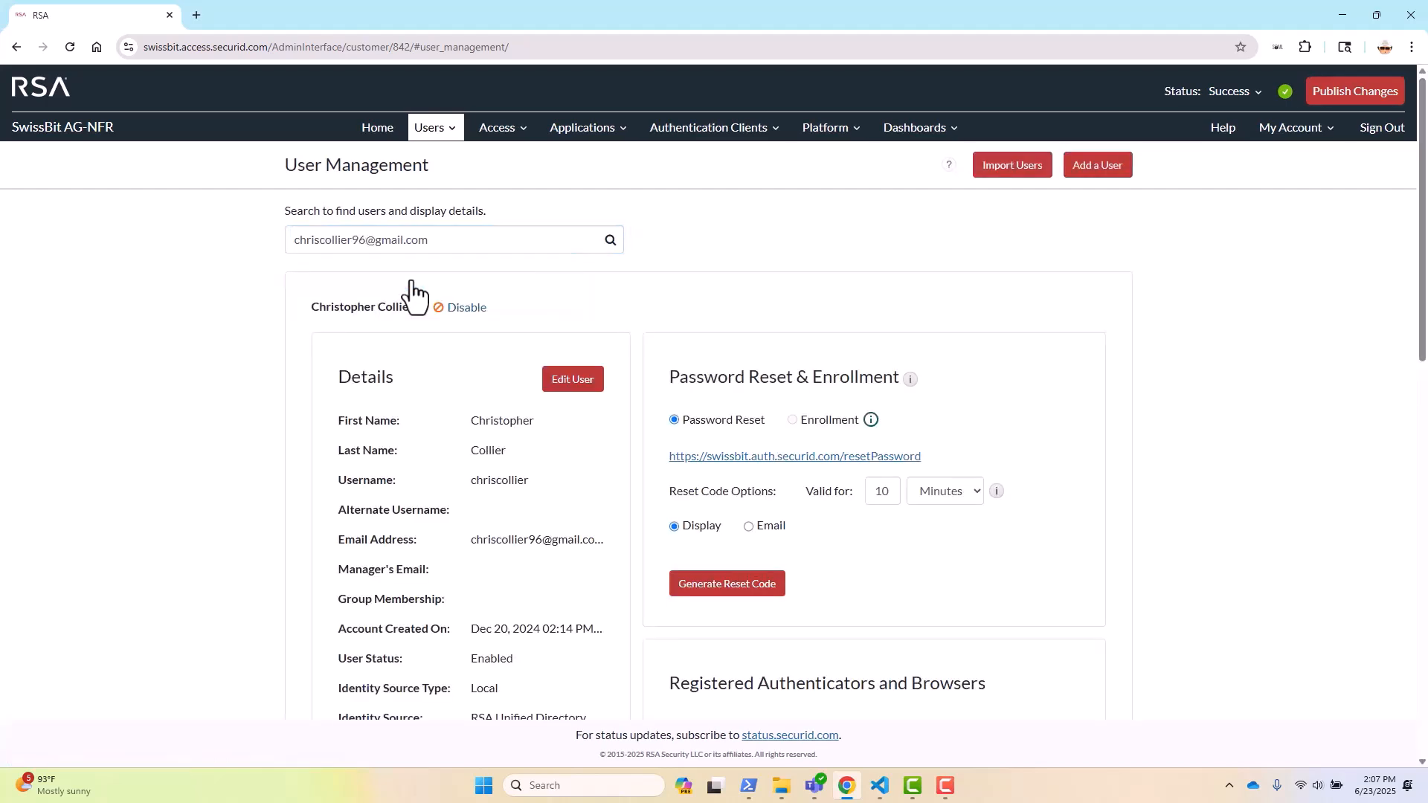
left_click_drag(1422, 278, 1407, 420)
- Start an OTP hardware assignment with manufacturer RSA/Swissbit and model iShield Key 2 Pro FIPS (USB-C)
left_click(957, 385)
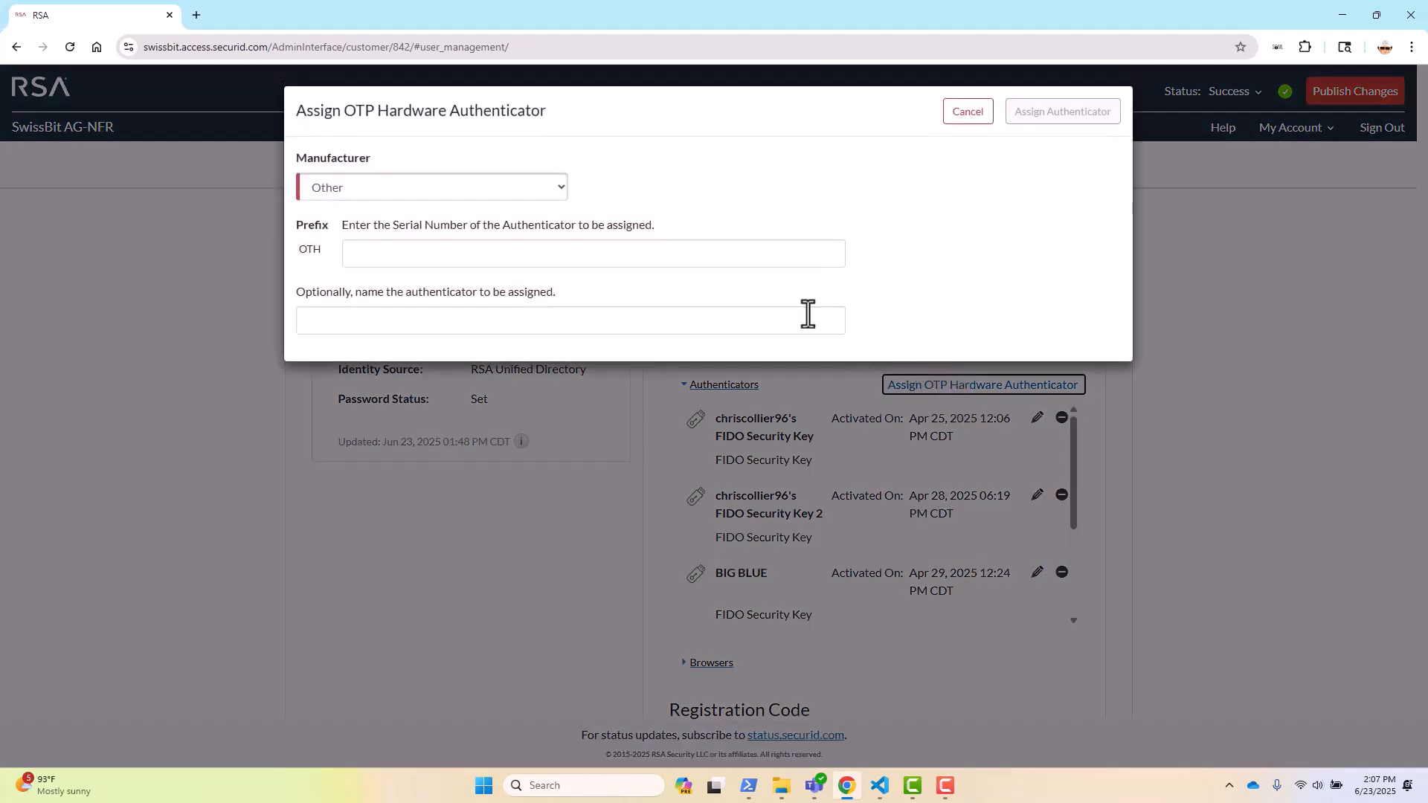
left_click(562, 192)
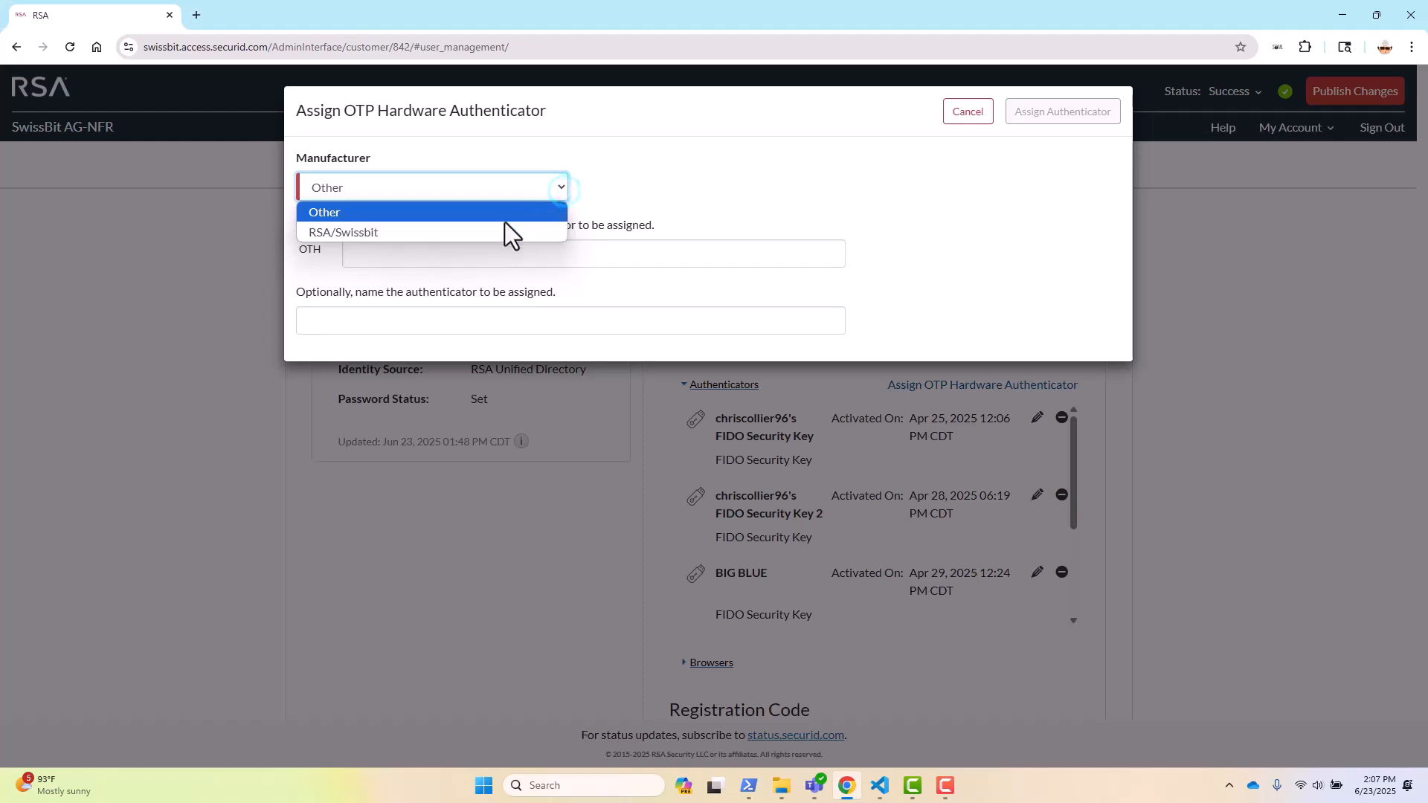
left_click(487, 232)
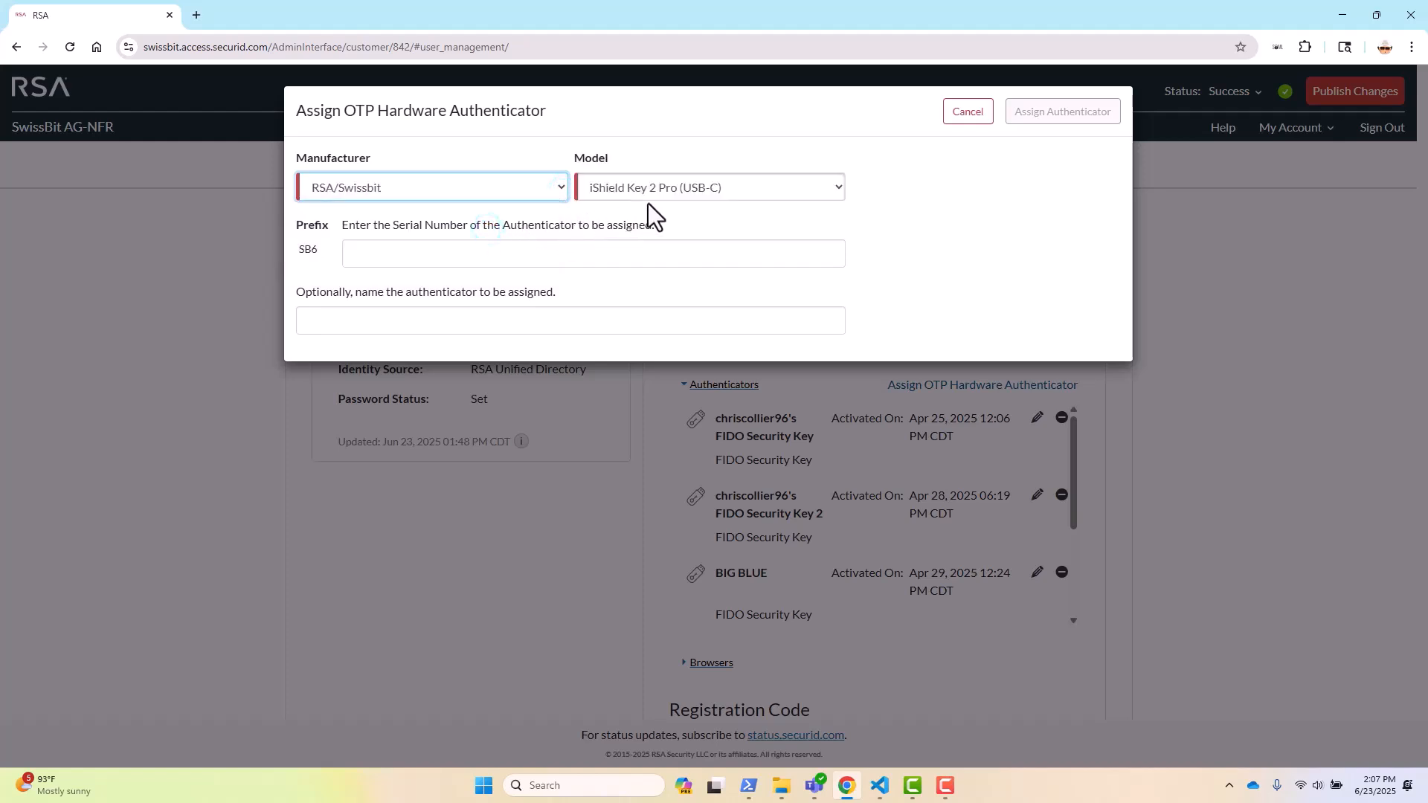
left_click(702, 194)
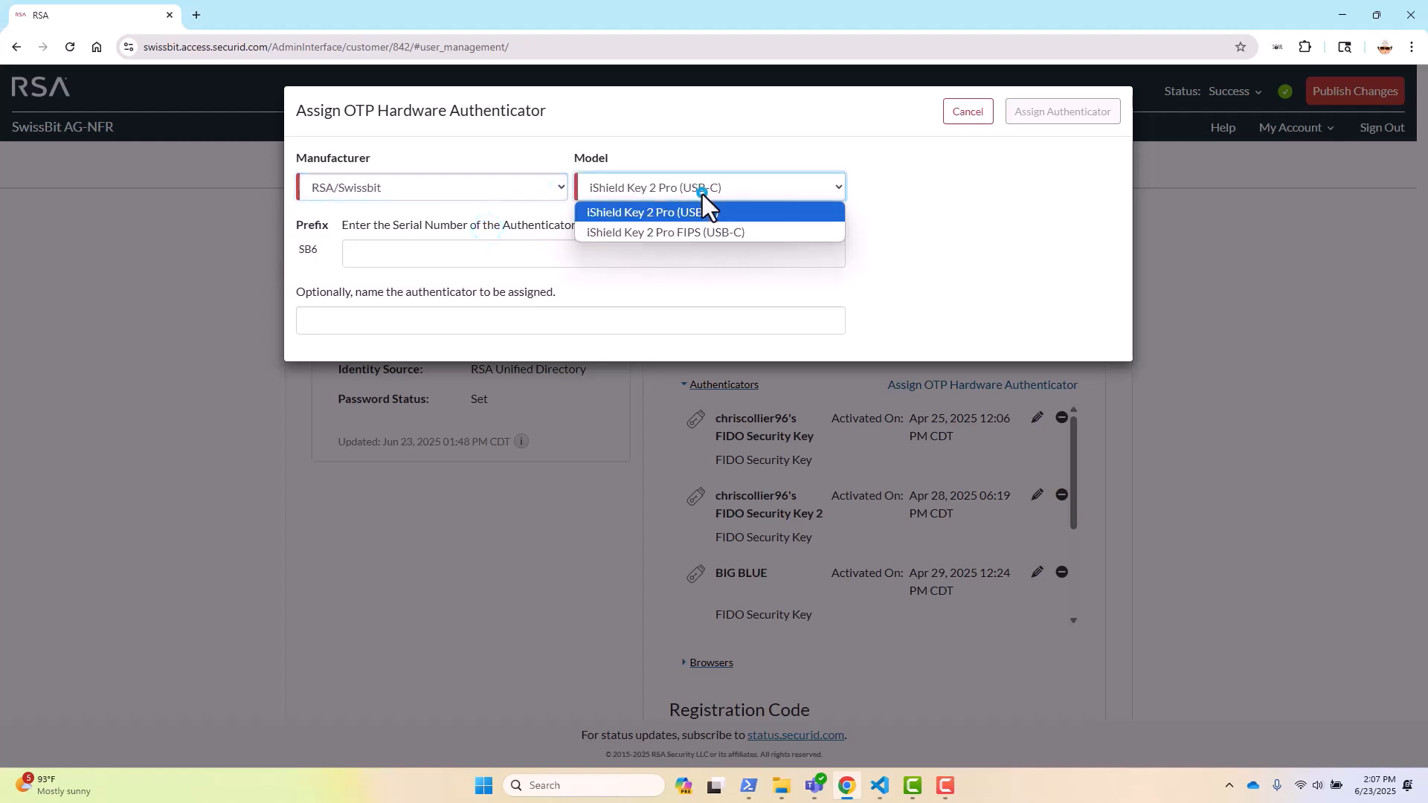
left_click(685, 235)
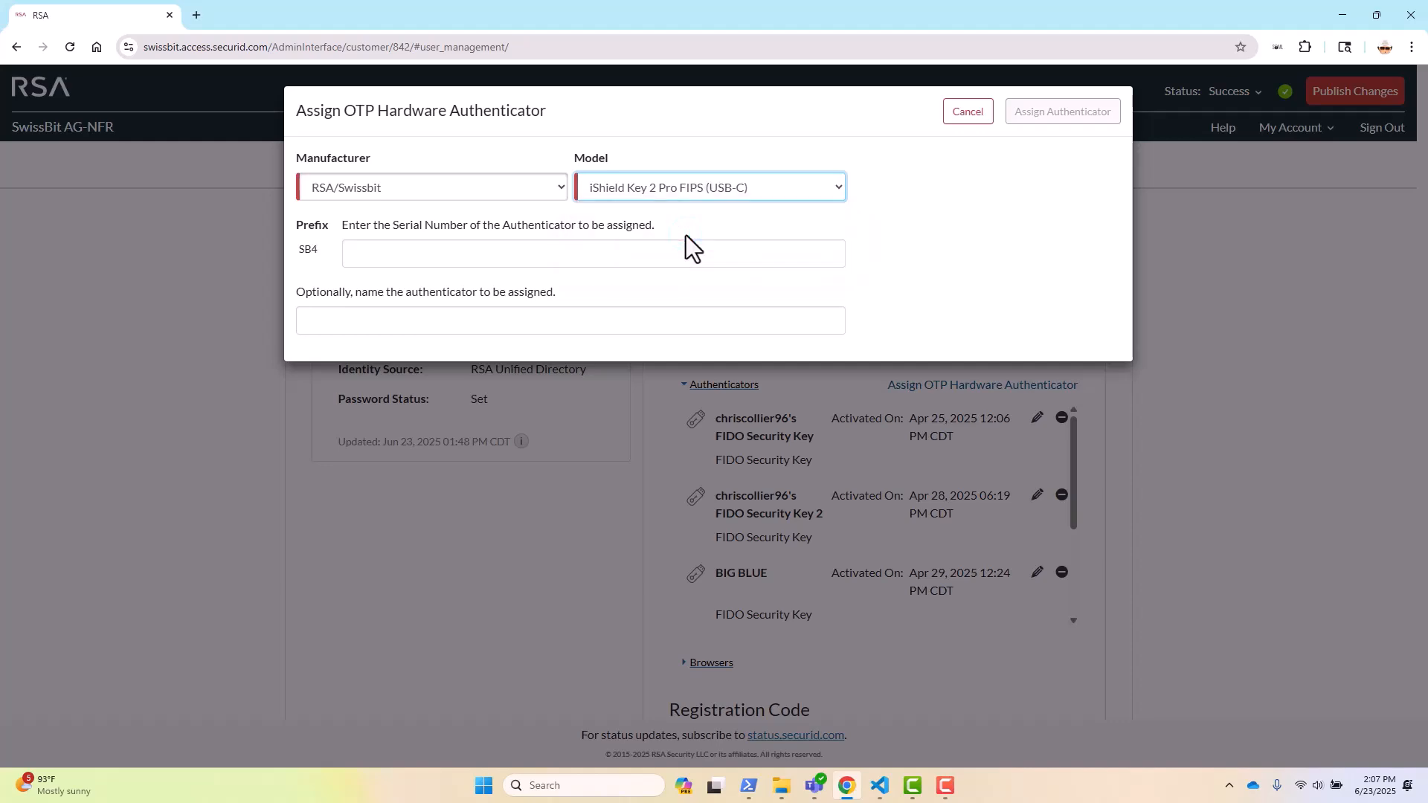
- Copy the key's serial number from HOTPseeds.csv in VS Code
left_click(878, 785)
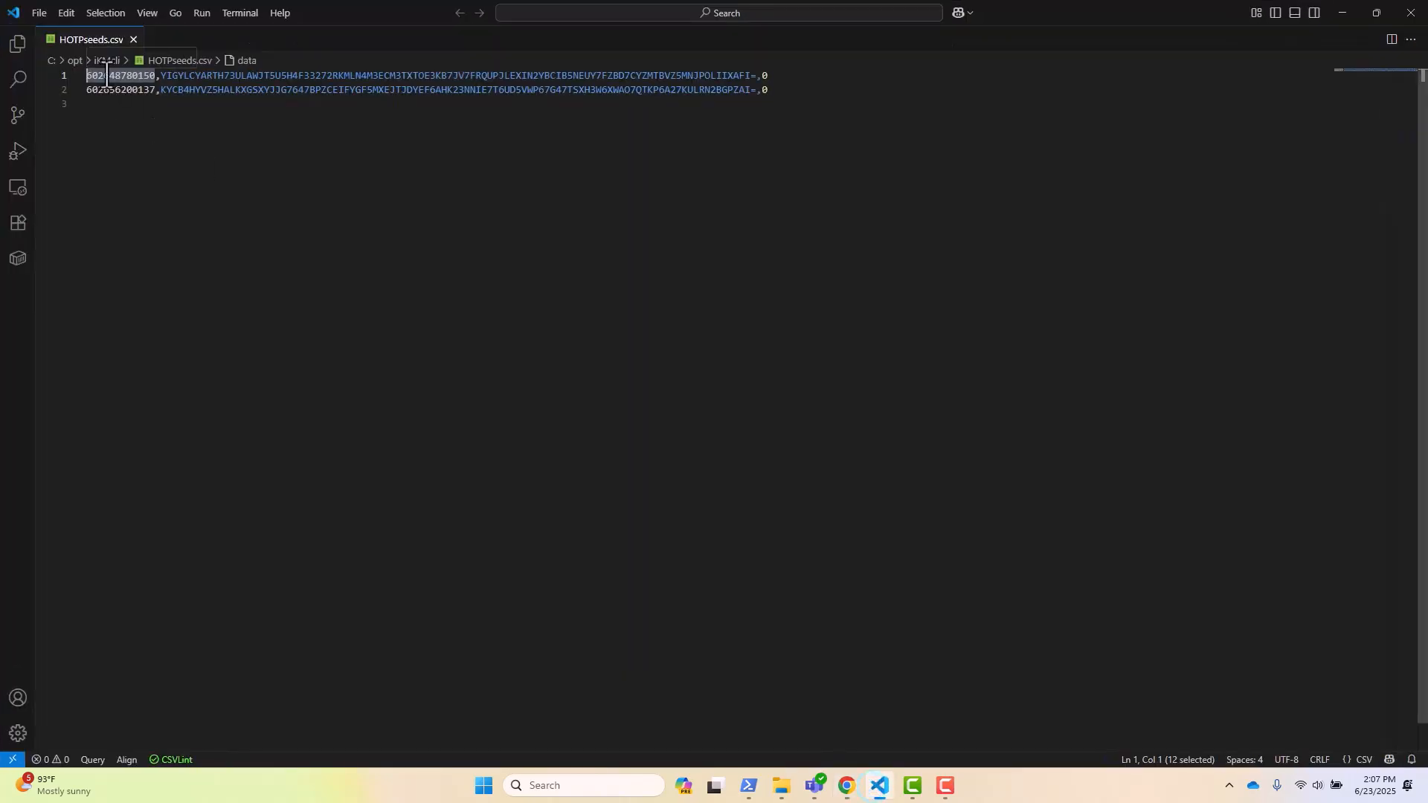
right_click(108, 74)
left_click(151, 174)
key("alt+Tab")
left_click(532, 254)
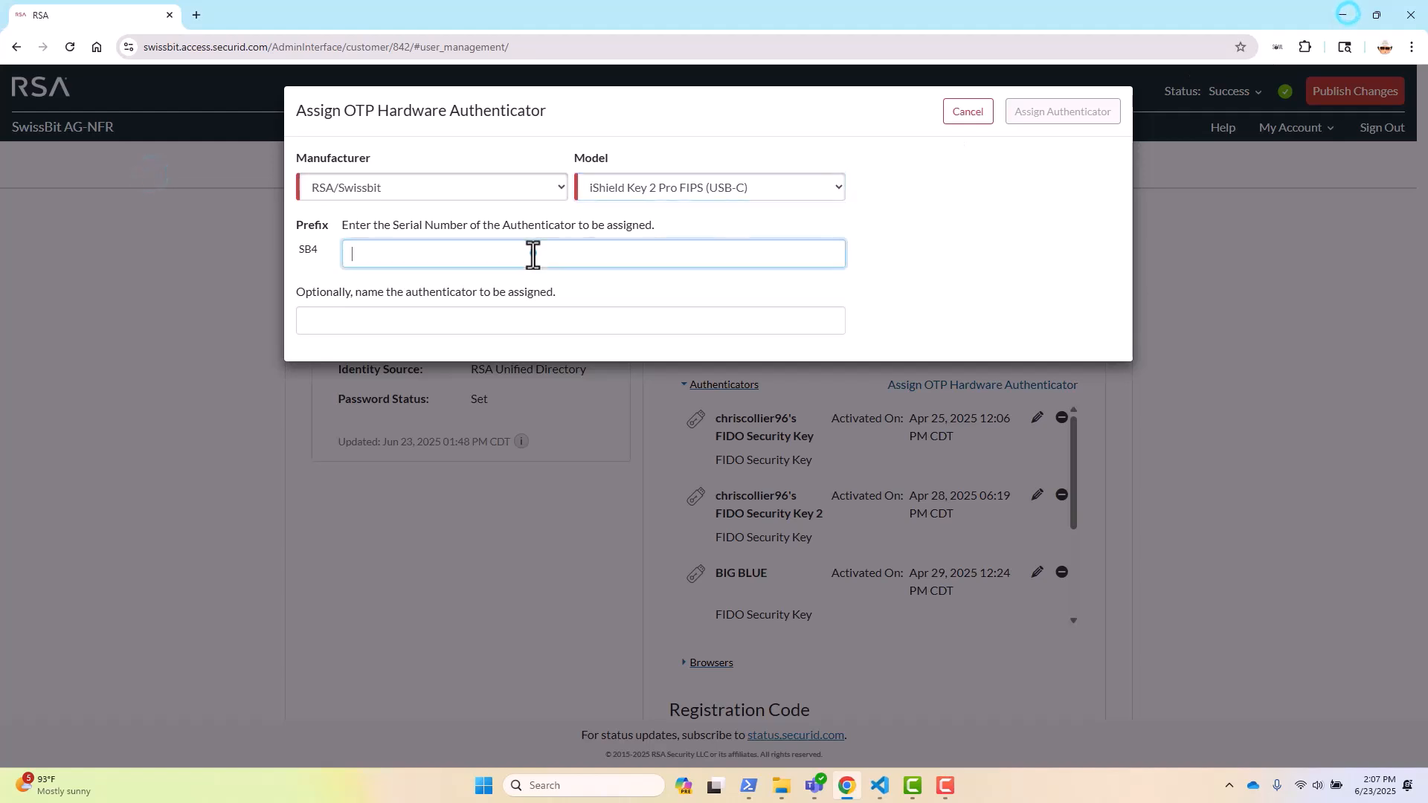
right_click(533, 255)
left_click(574, 435)
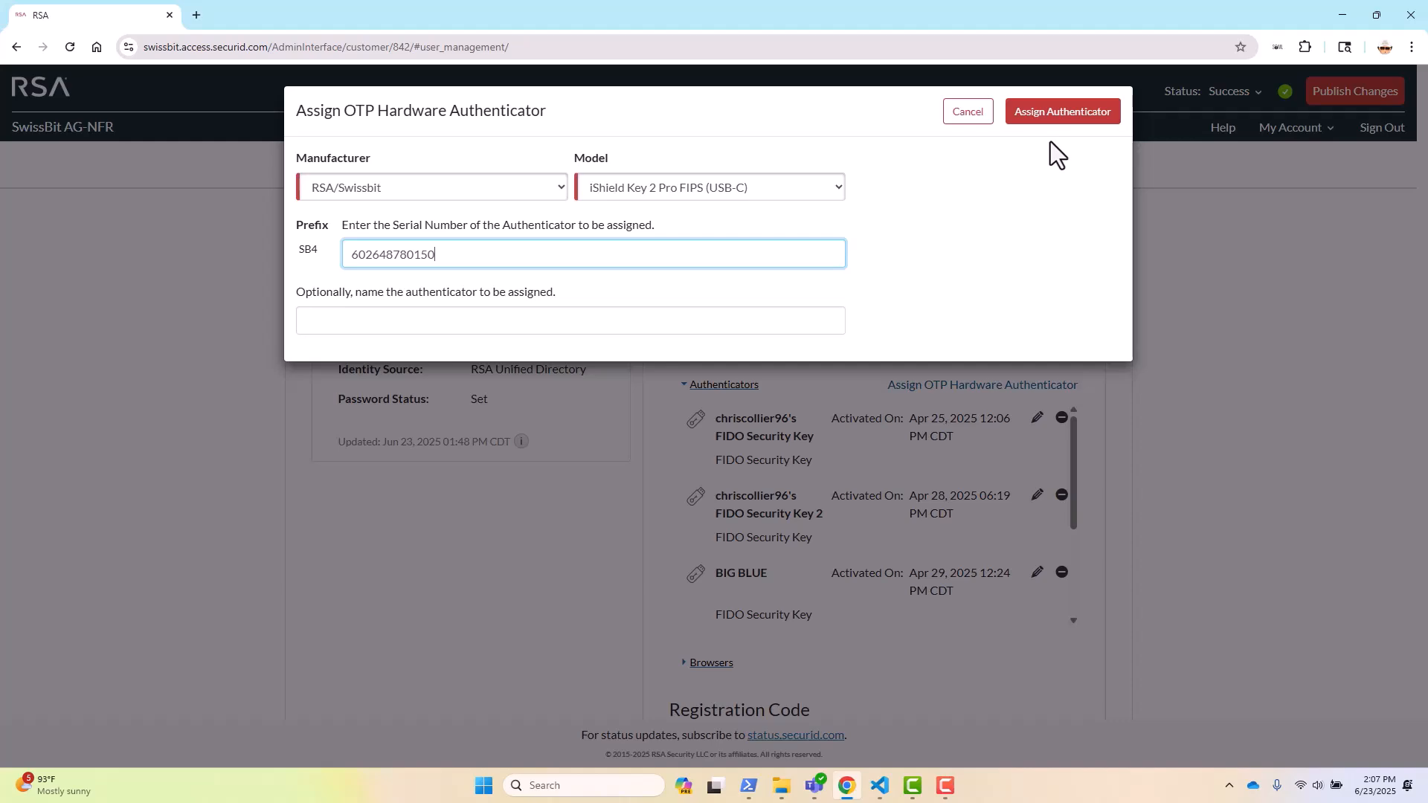
left_click(1052, 110)
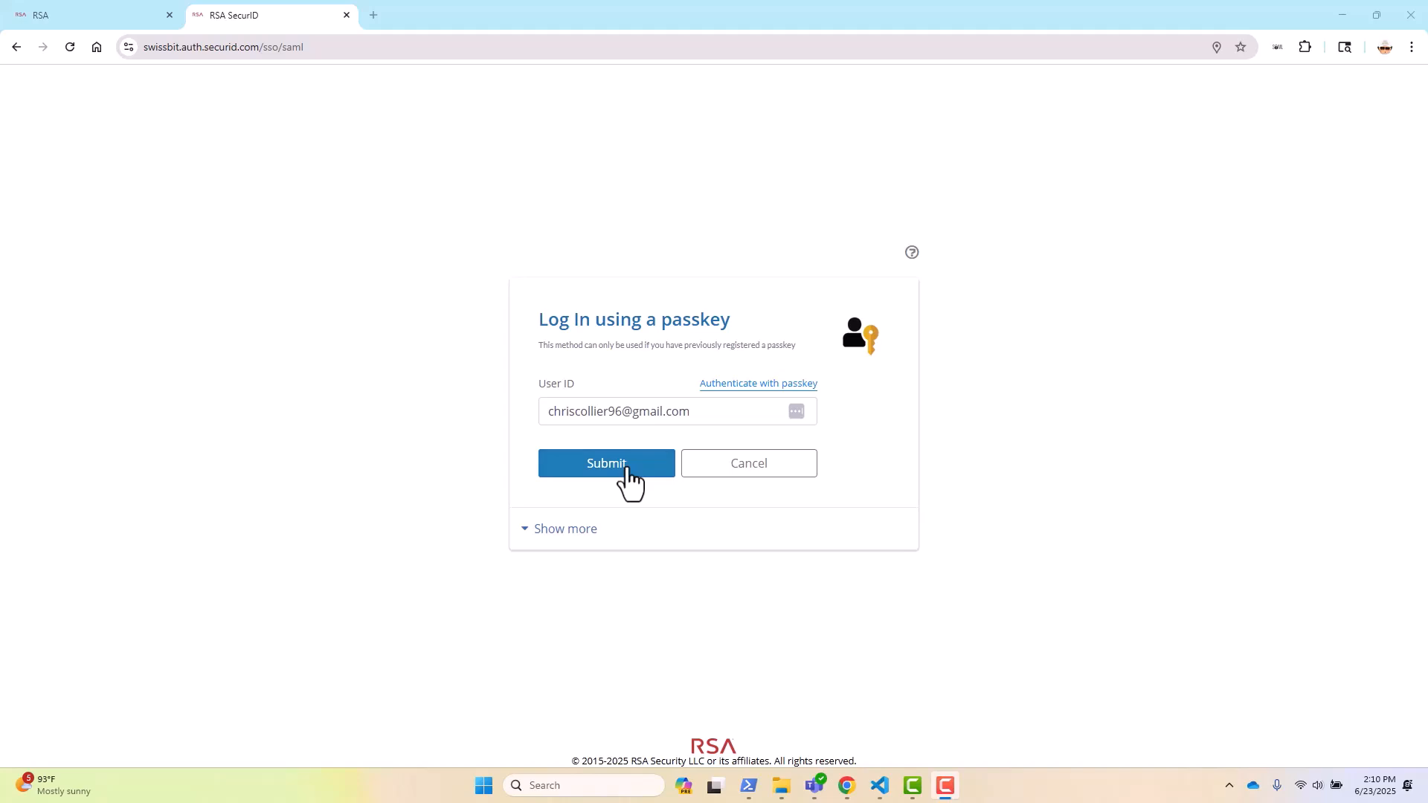
- Sign in to RSA My Page with the security key, entering the key PIN
left_click(628, 465)
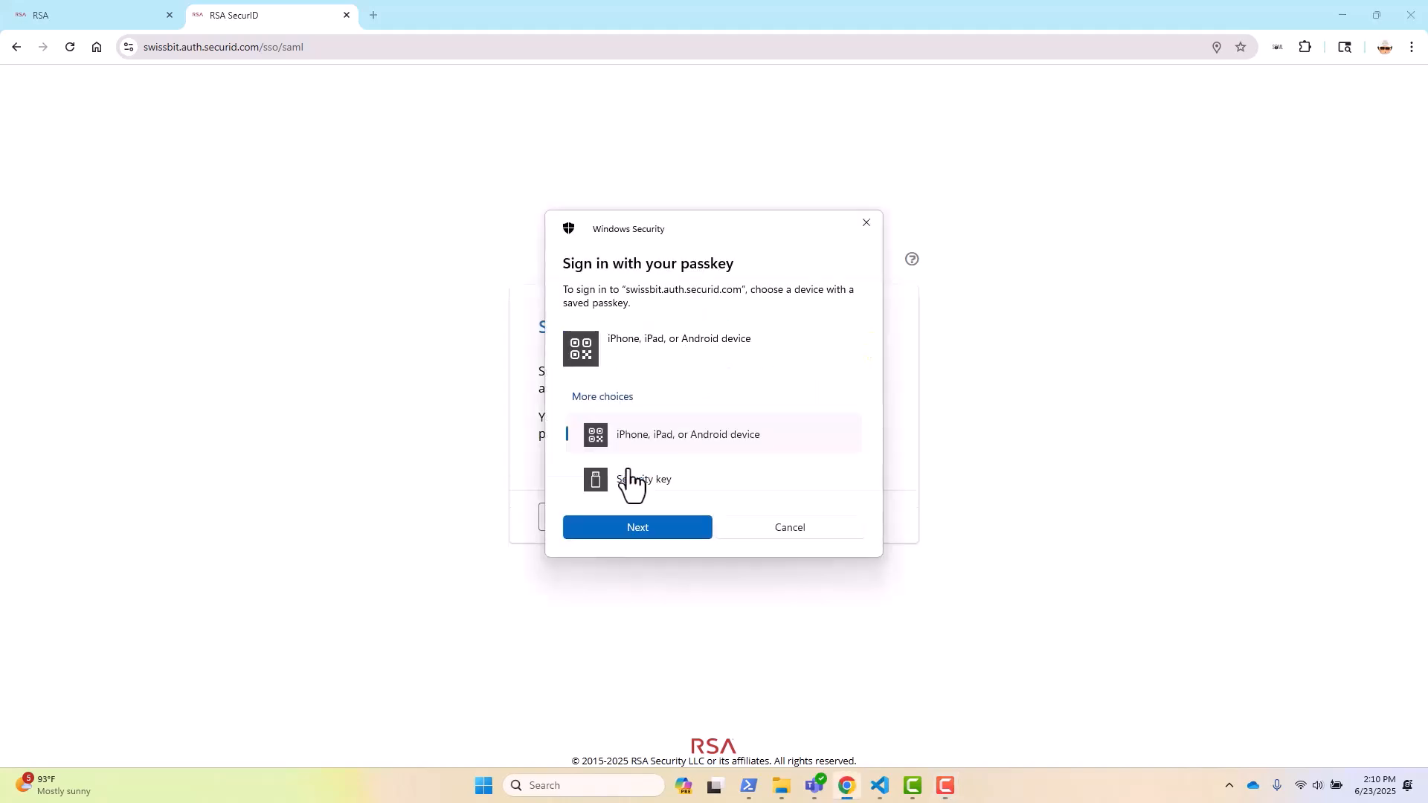
left_click(633, 479)
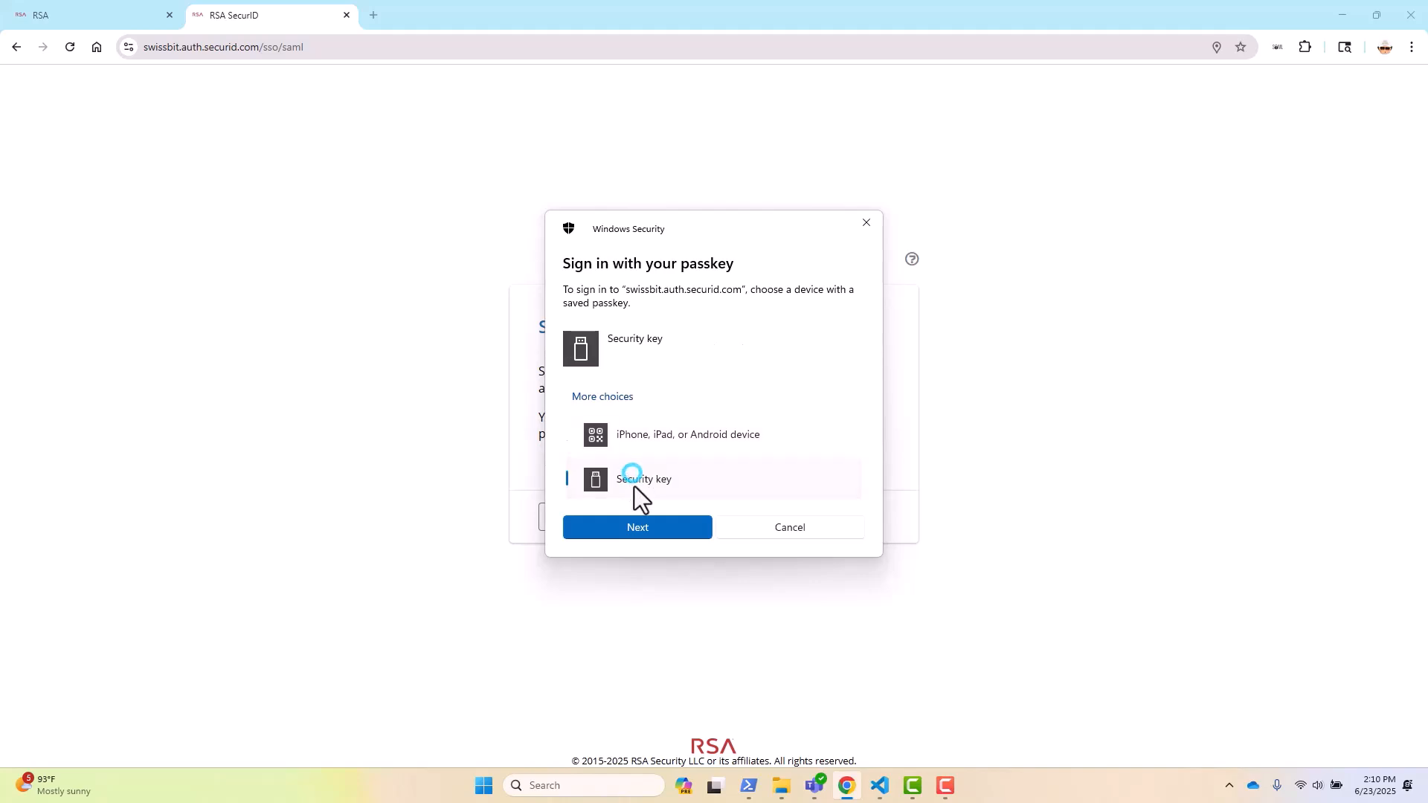
left_click(641, 531)
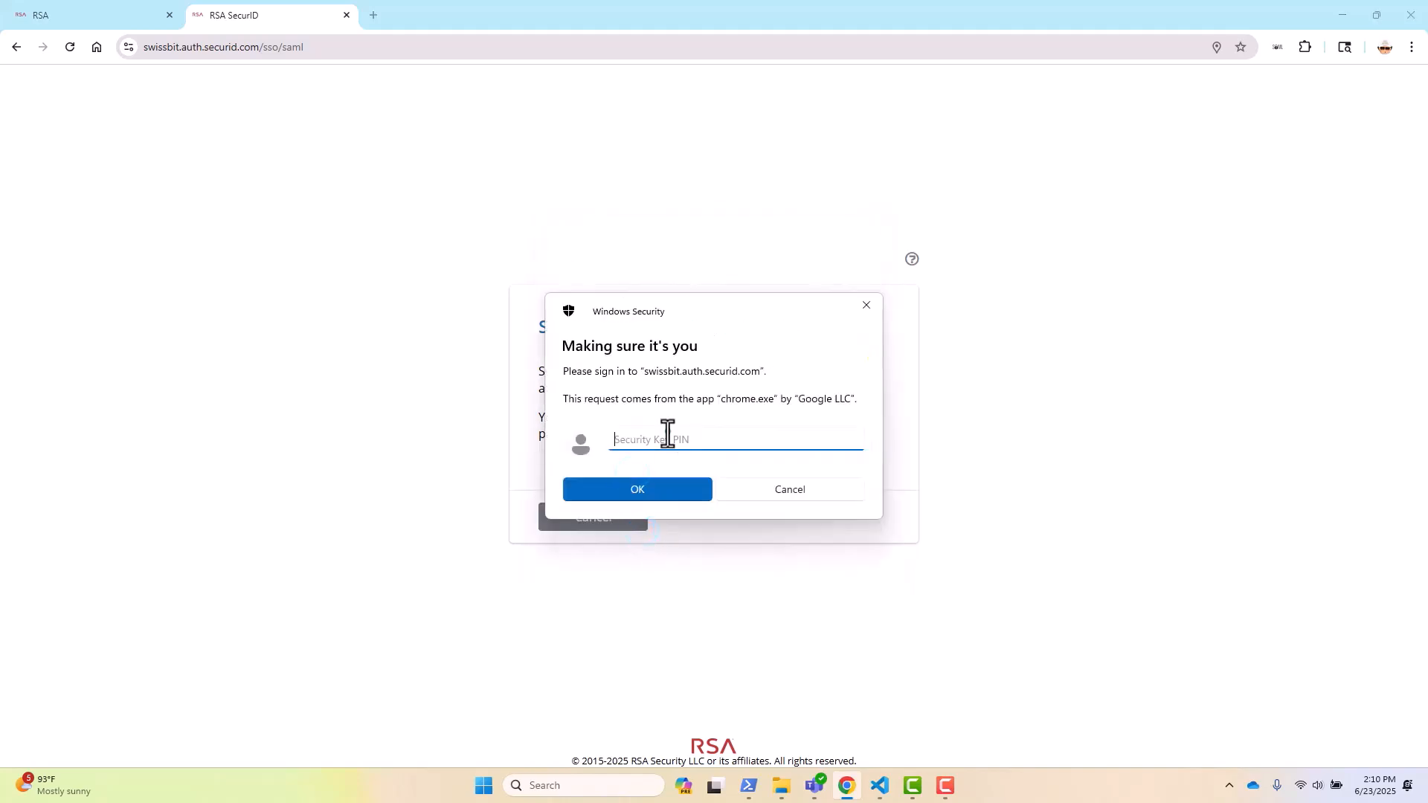
left_click(662, 484)
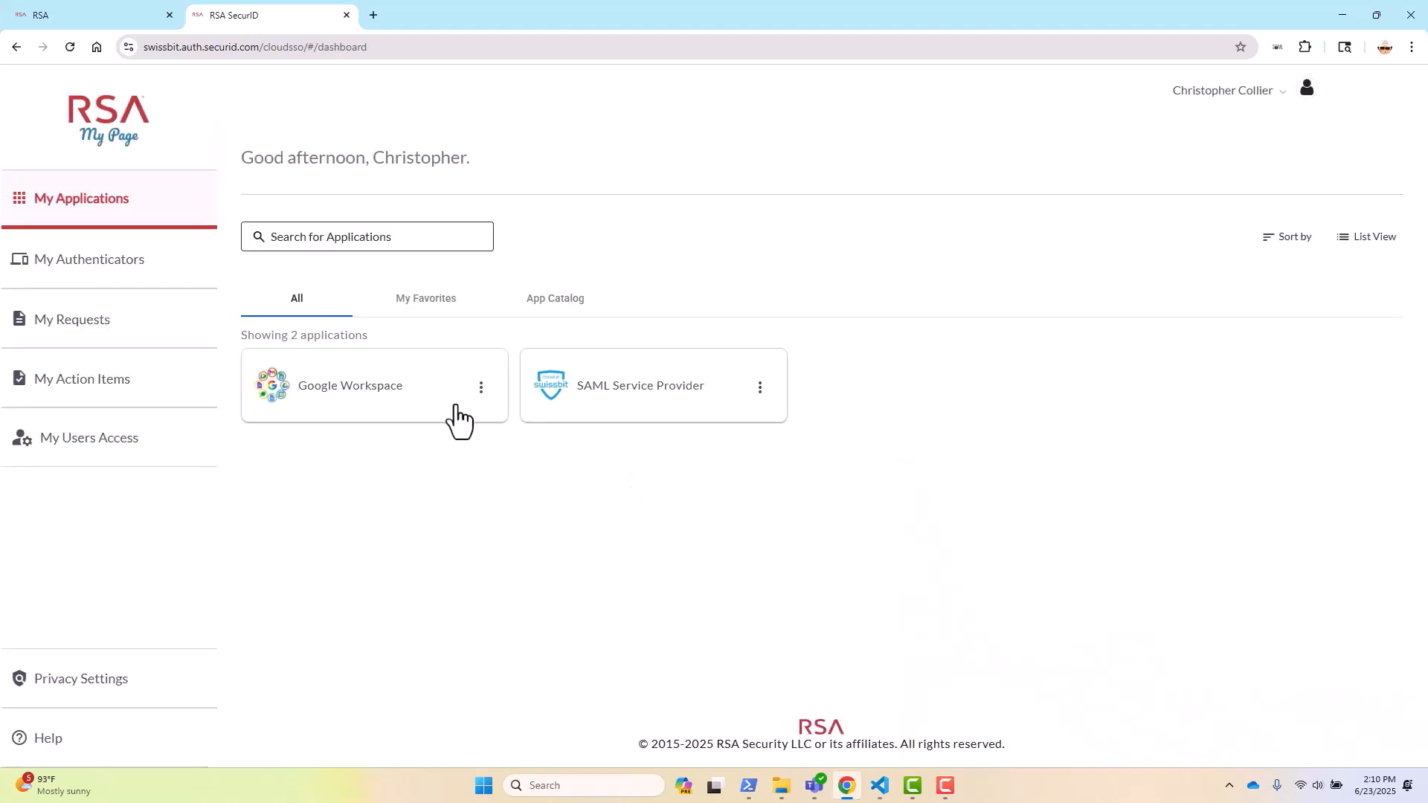
- Start activating the iShield Key 2 Pro FIPS from the registered authenticators list
left_click(110, 268)
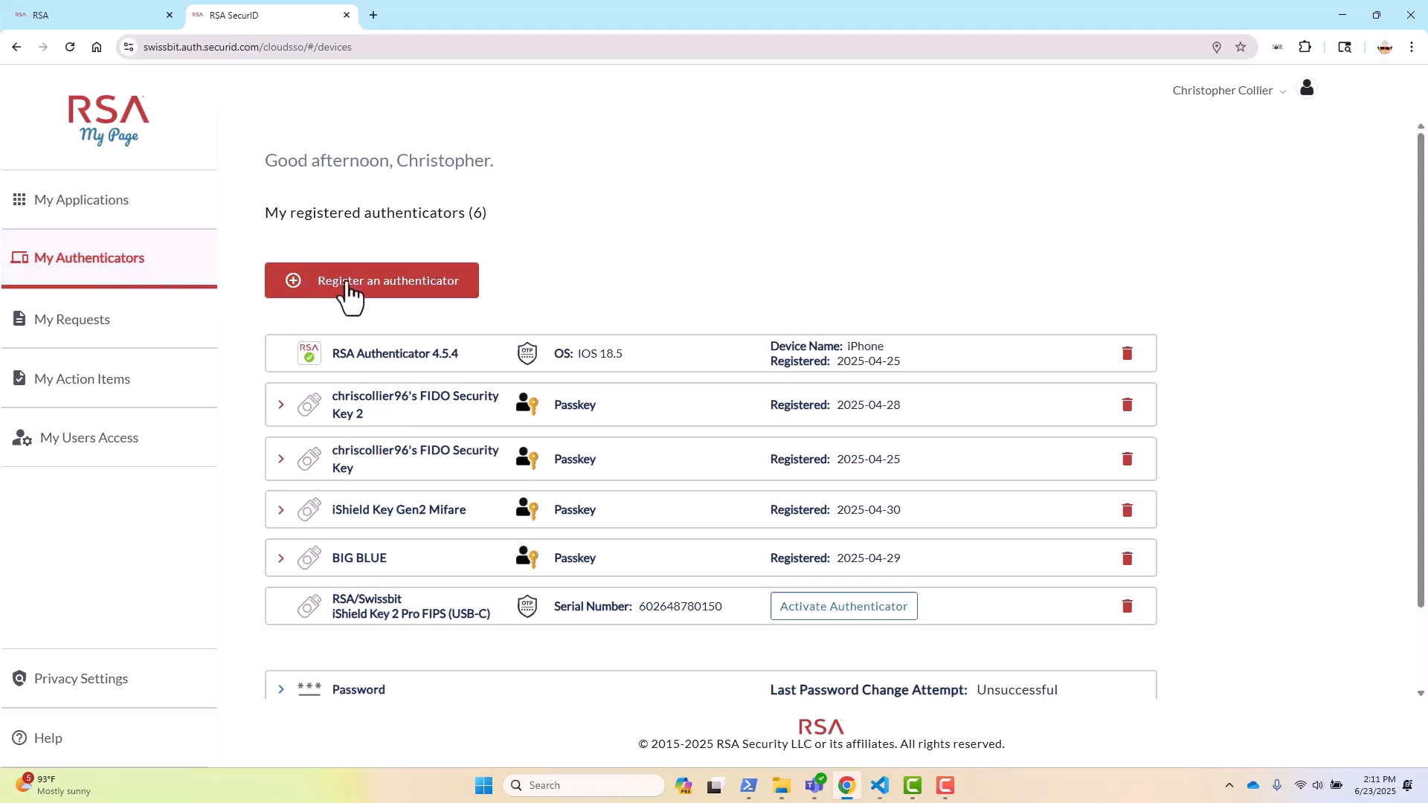
left_click(822, 608)
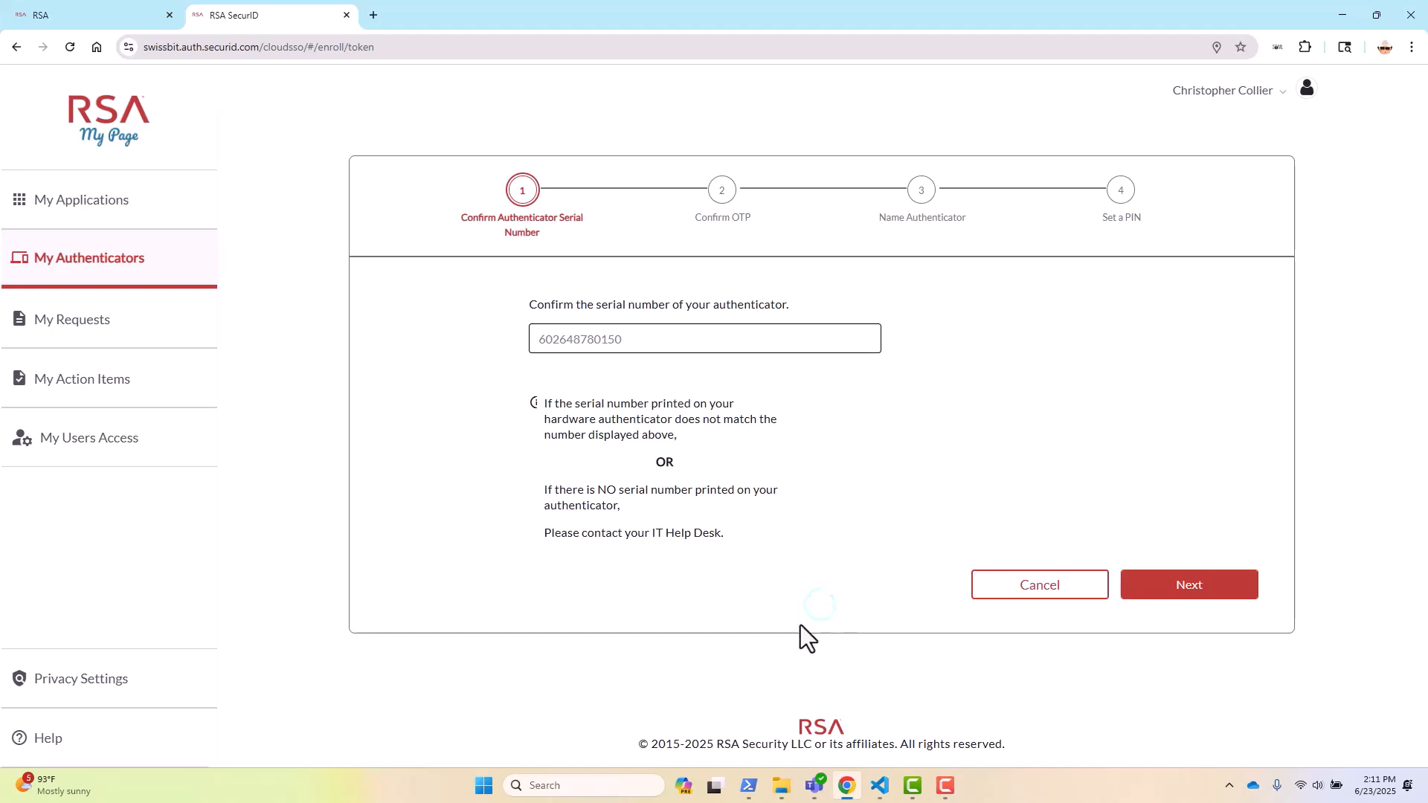
left_click(483, 785)
left_click(534, 408)
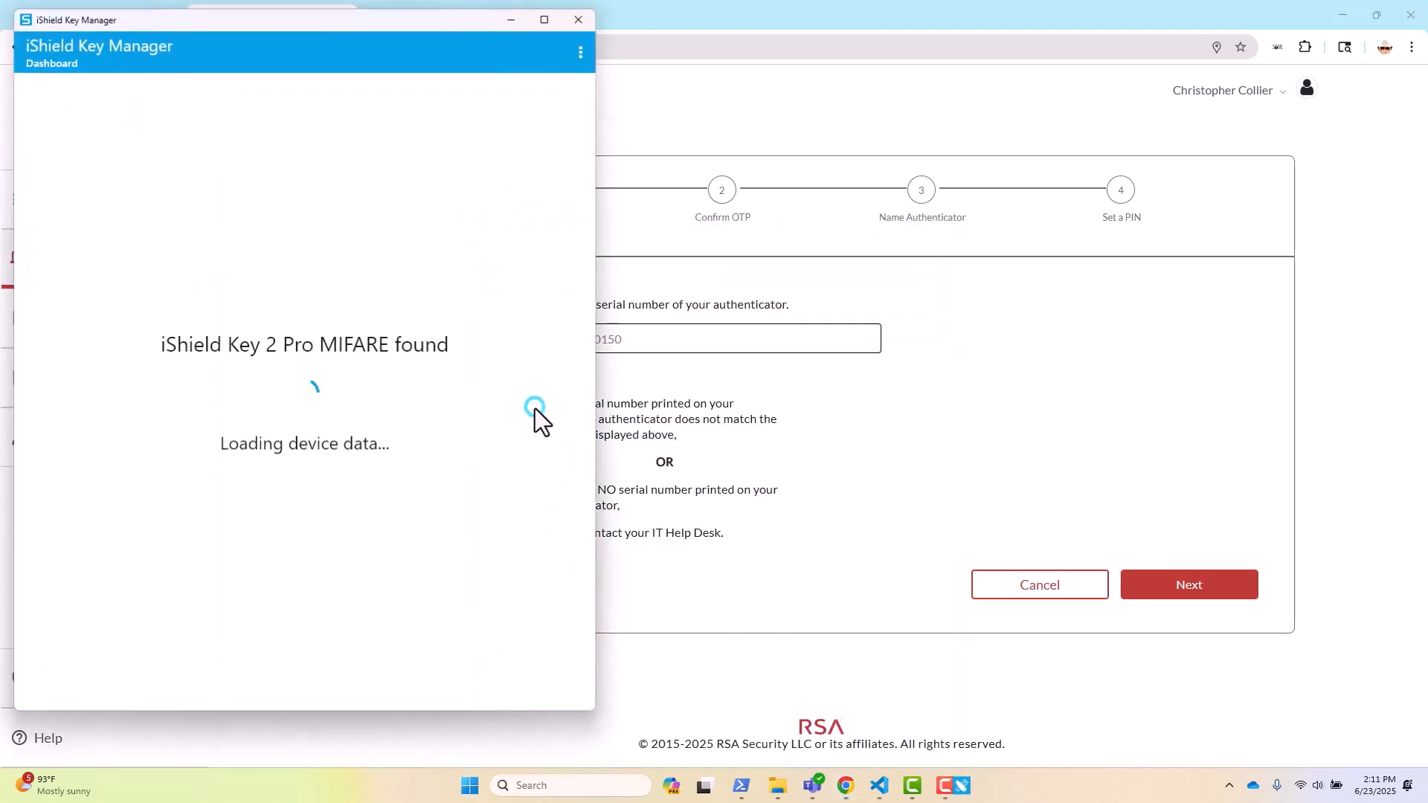
left_click_drag(425, 23, 1176, 36)
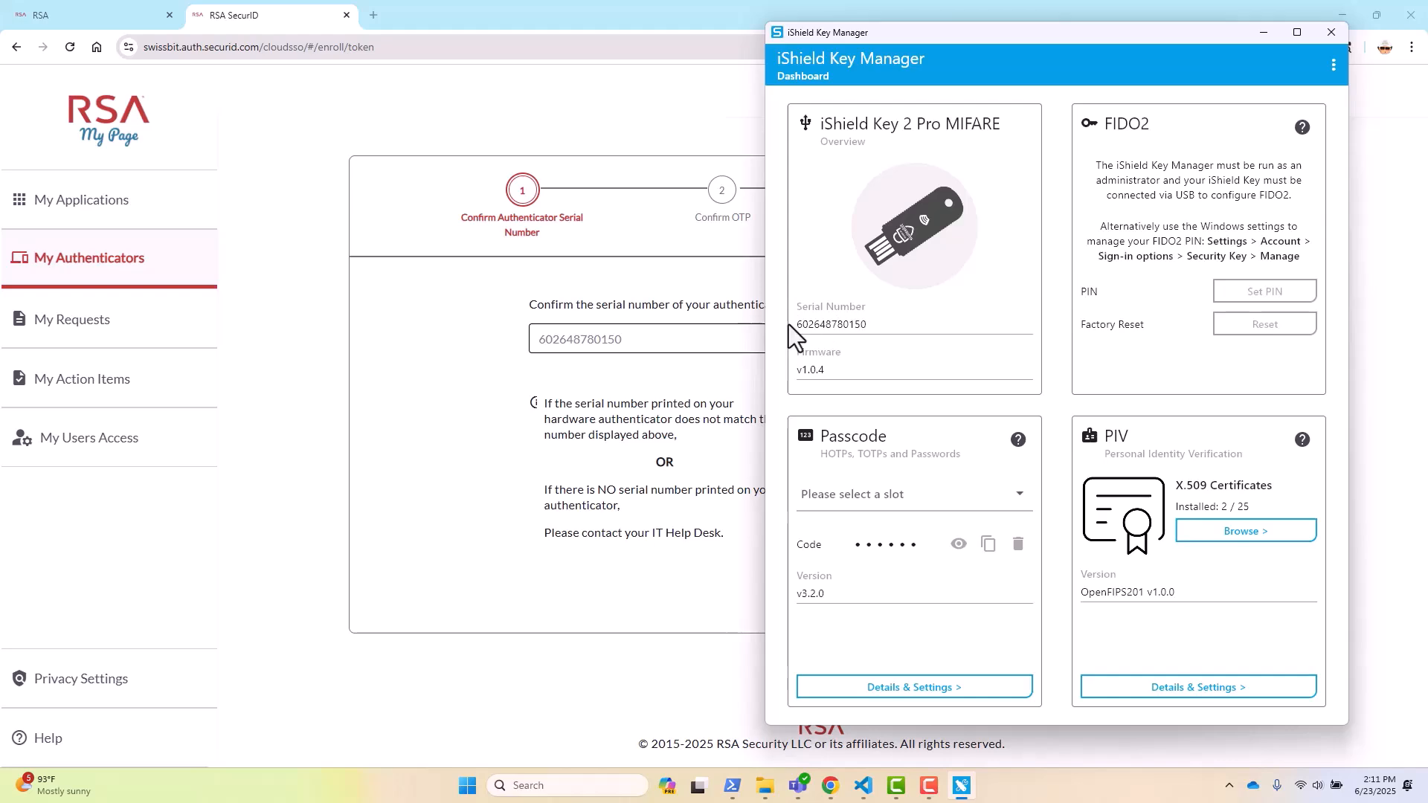
left_click(1321, 33)
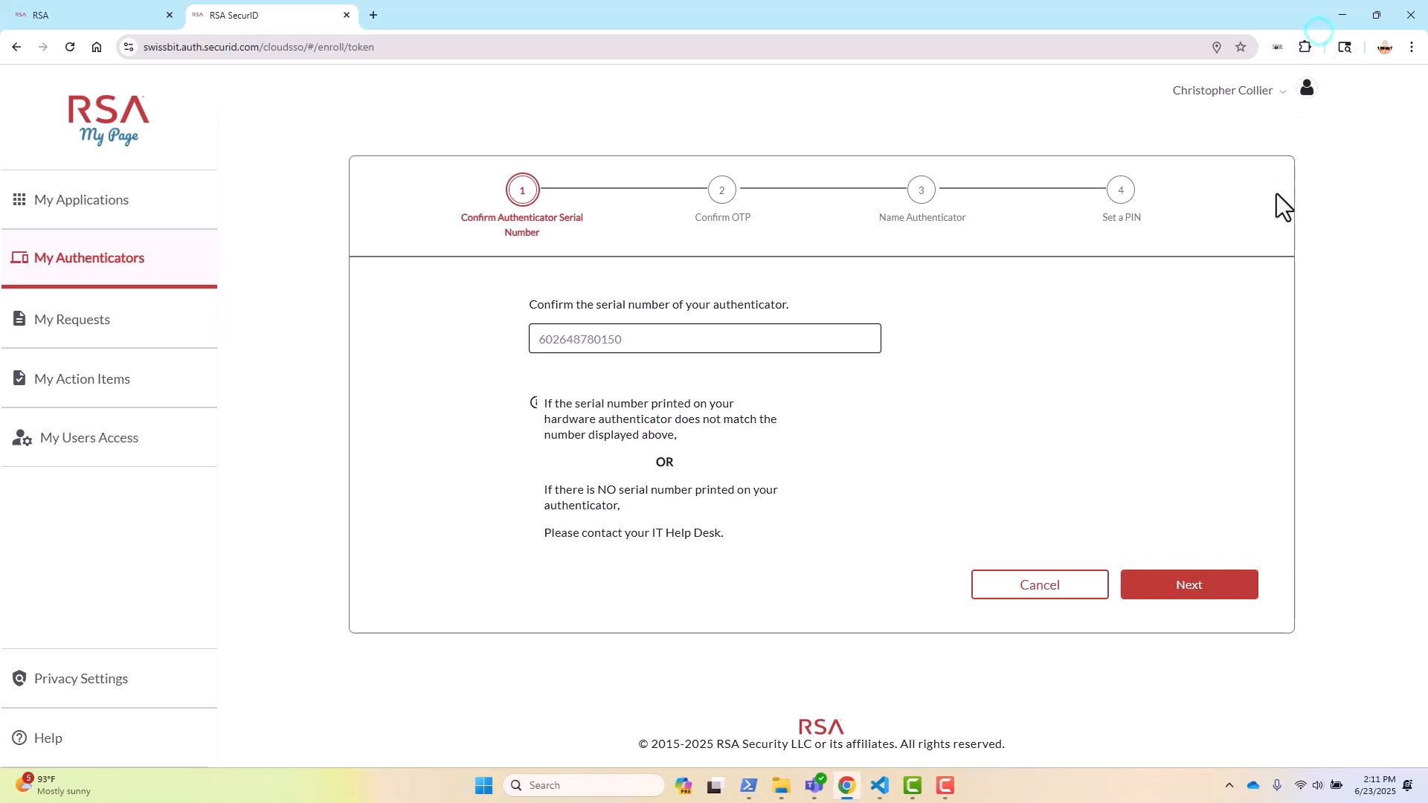
- Confirm the serial number and submit the key's one-time passcode
left_click(1175, 560)
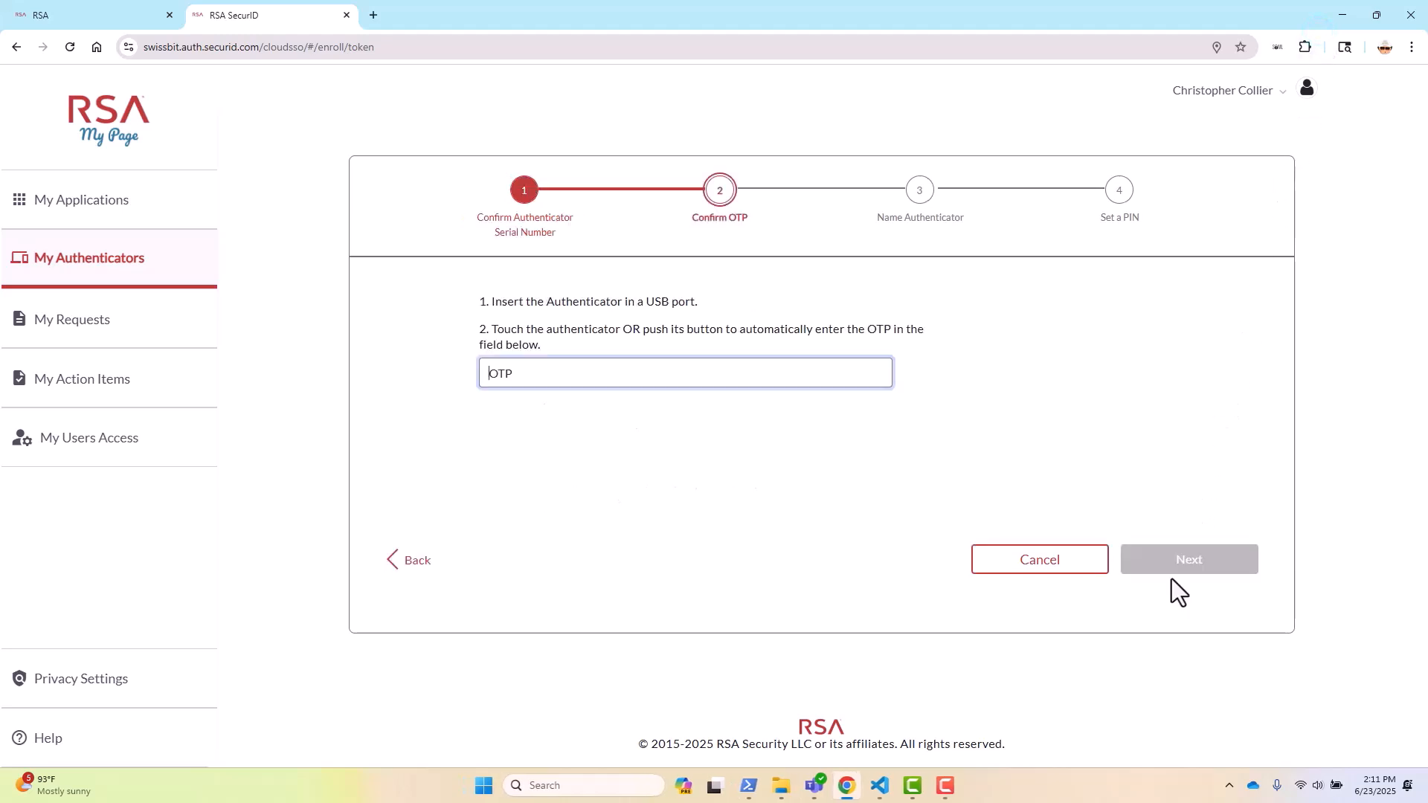
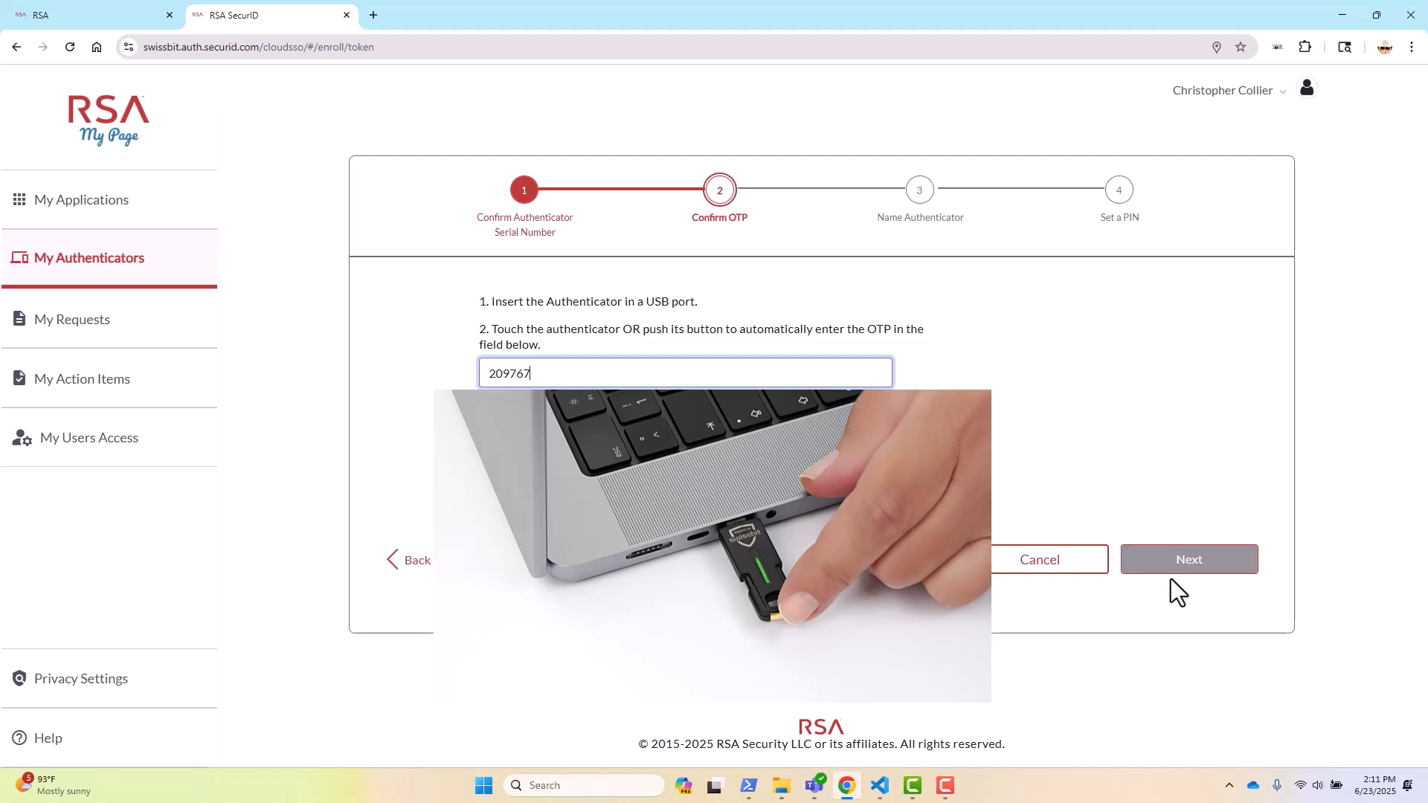
key("Return")
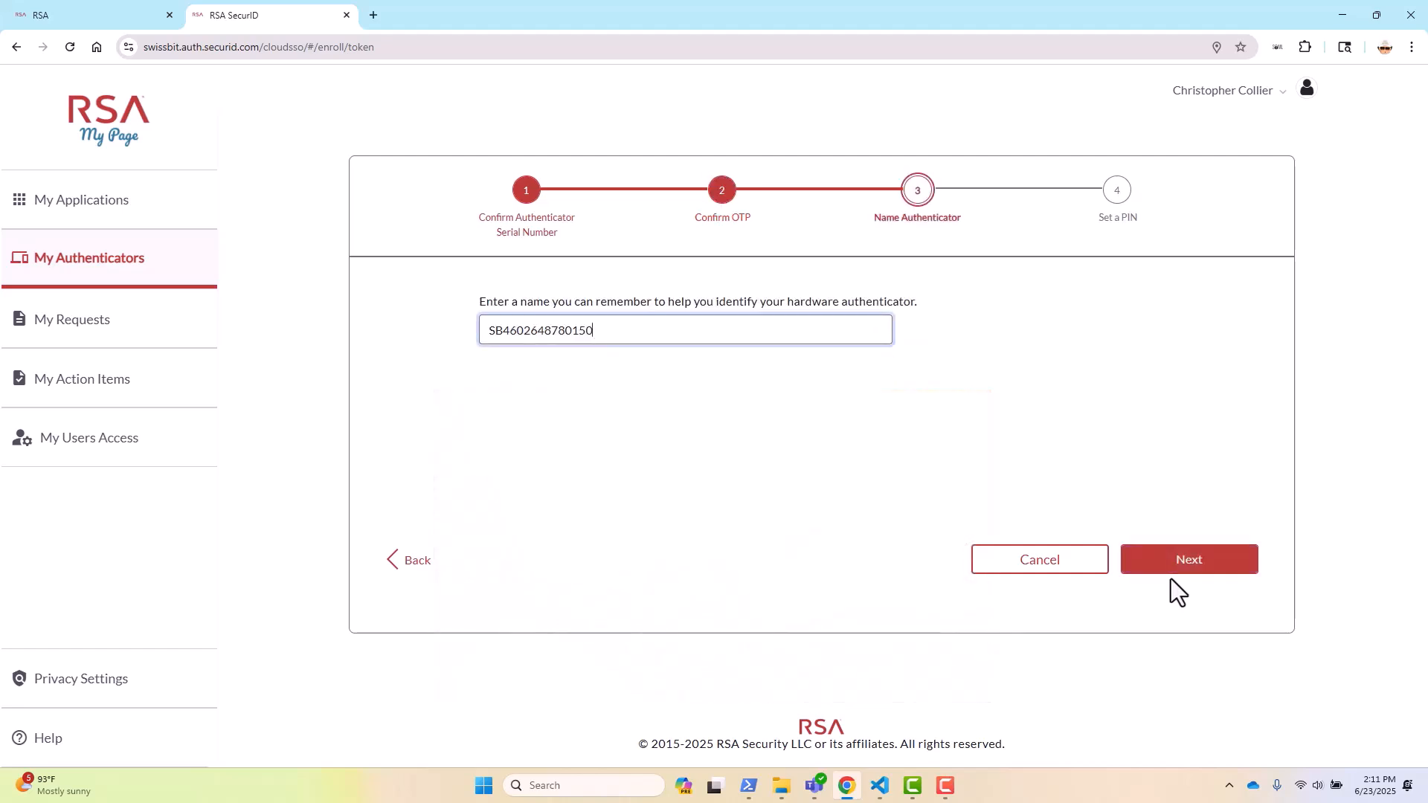
left_click(1223, 572)
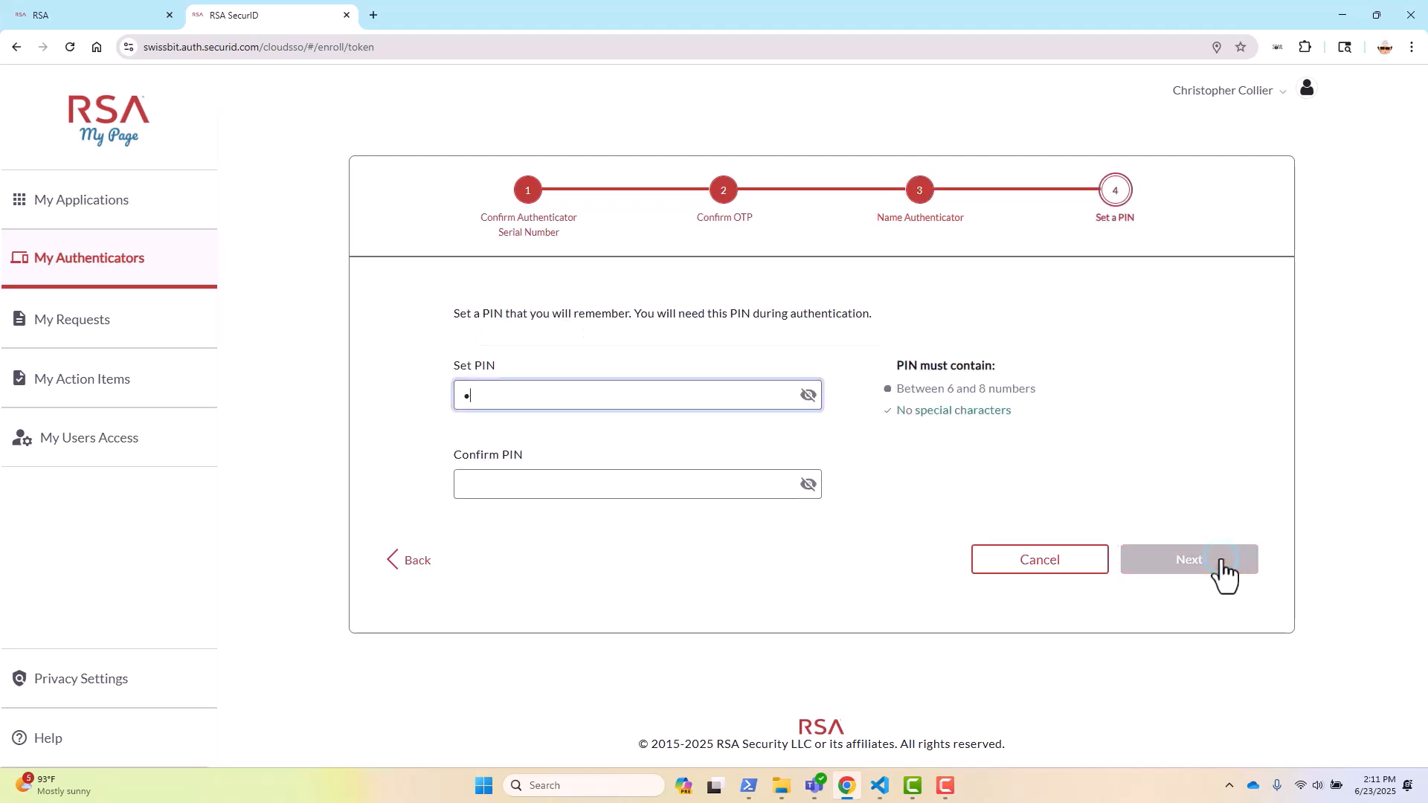
left_click(739, 491)
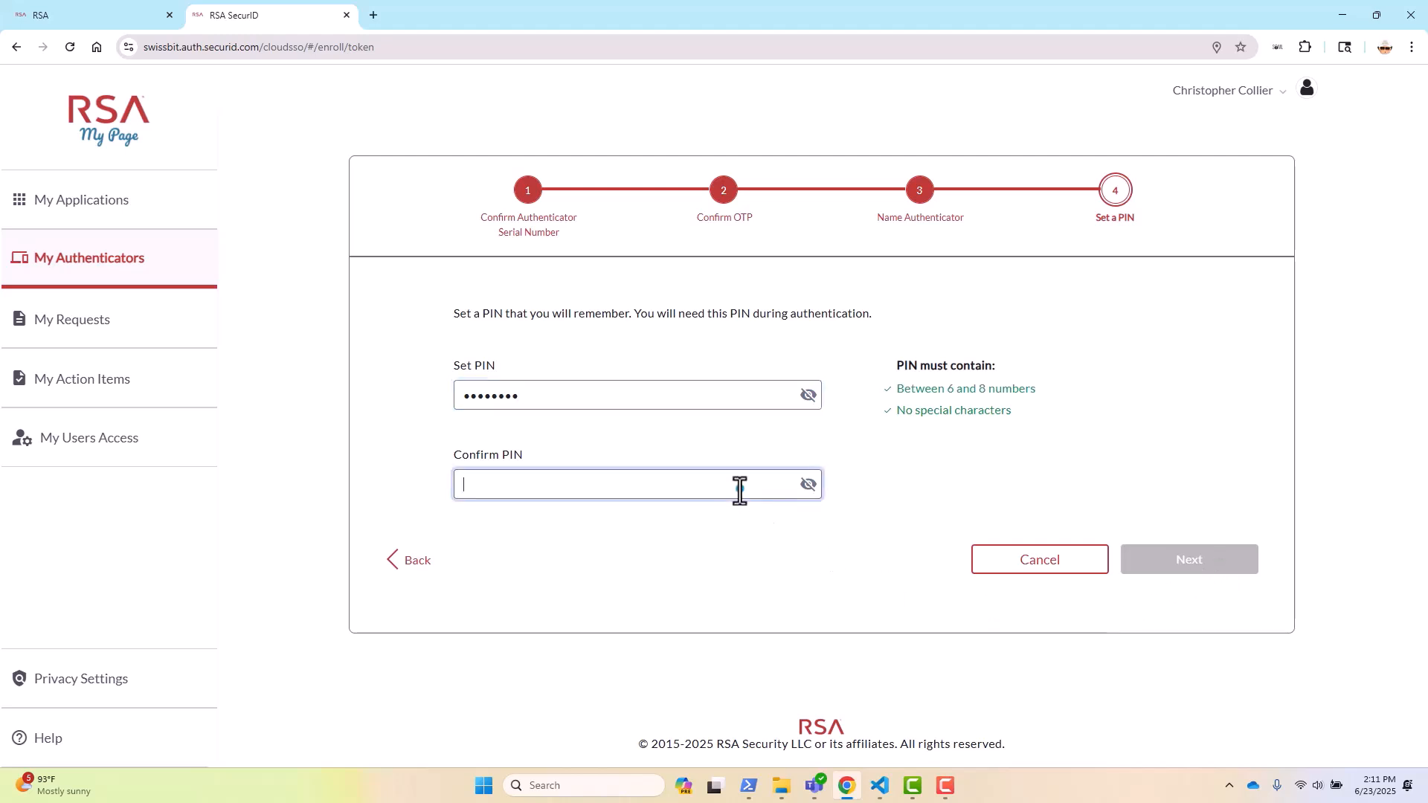
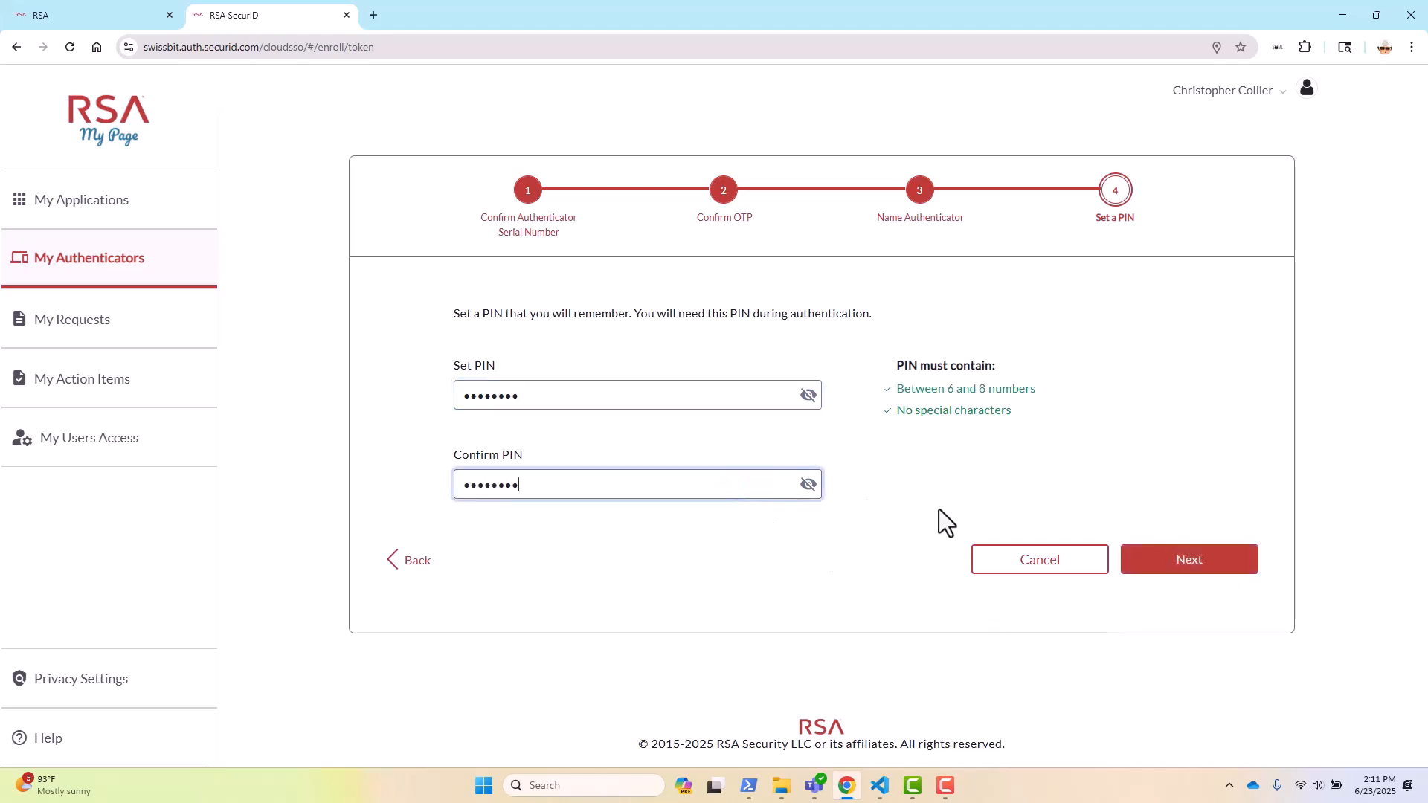
left_click(1178, 571)
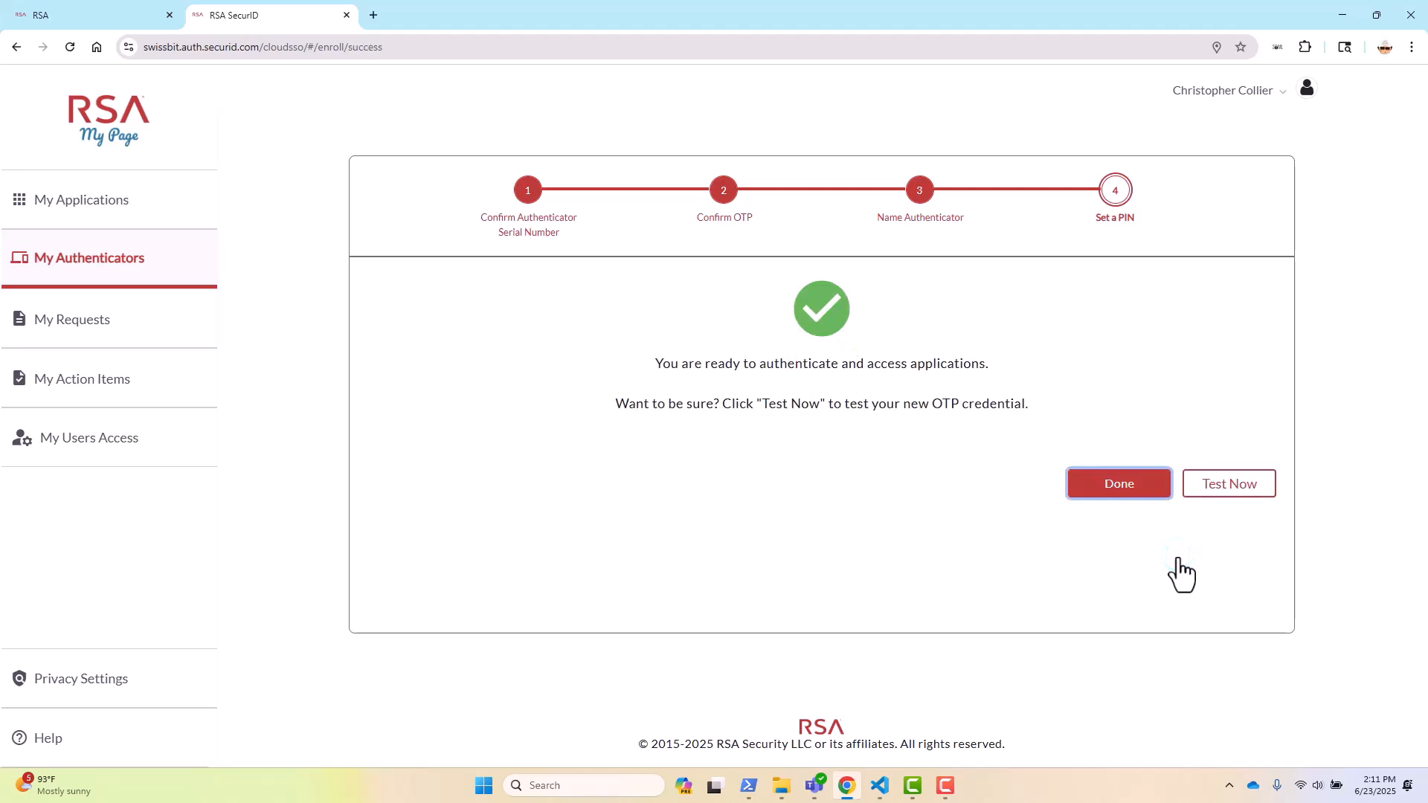
- Test the new key with the PIN plus an OTP and dismiss the success message
left_click(1220, 487)
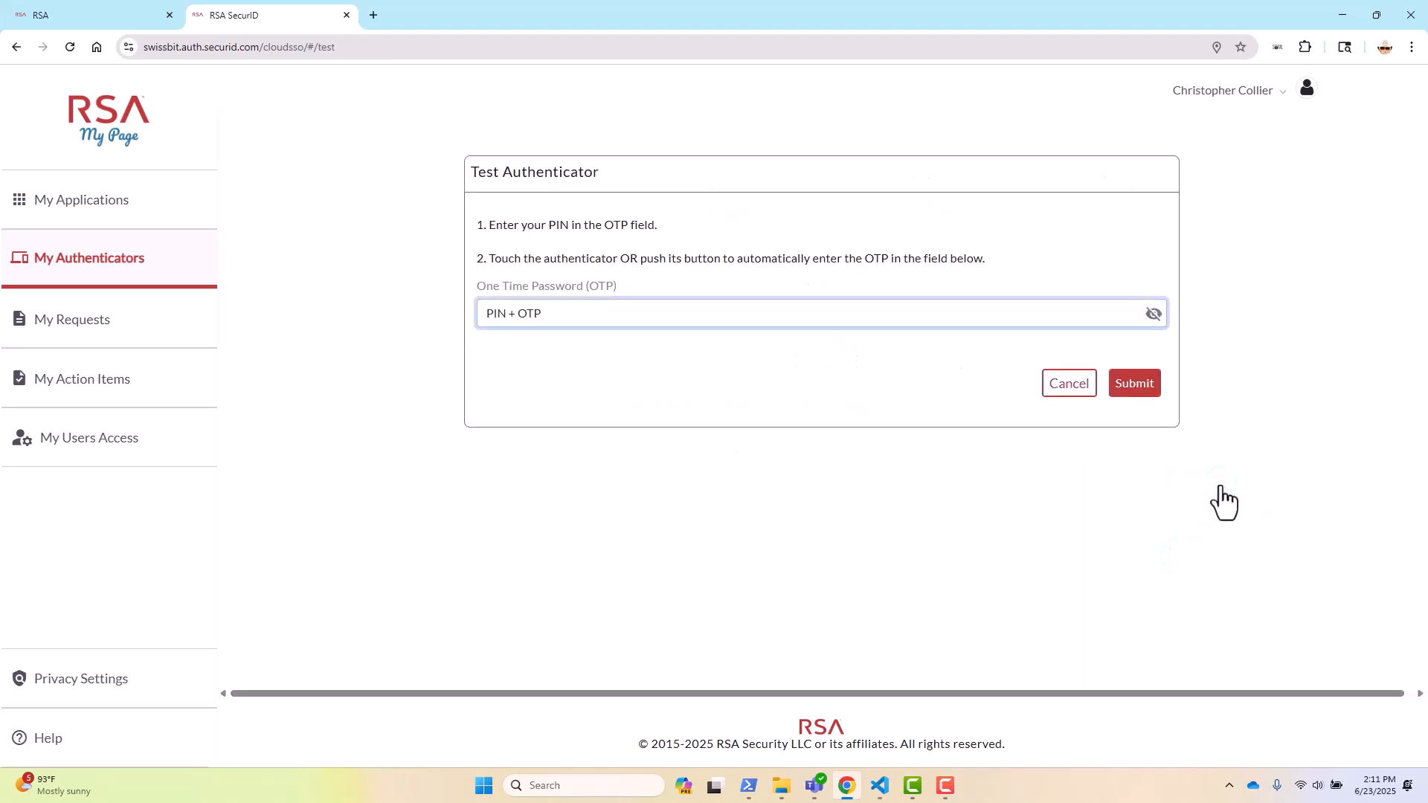
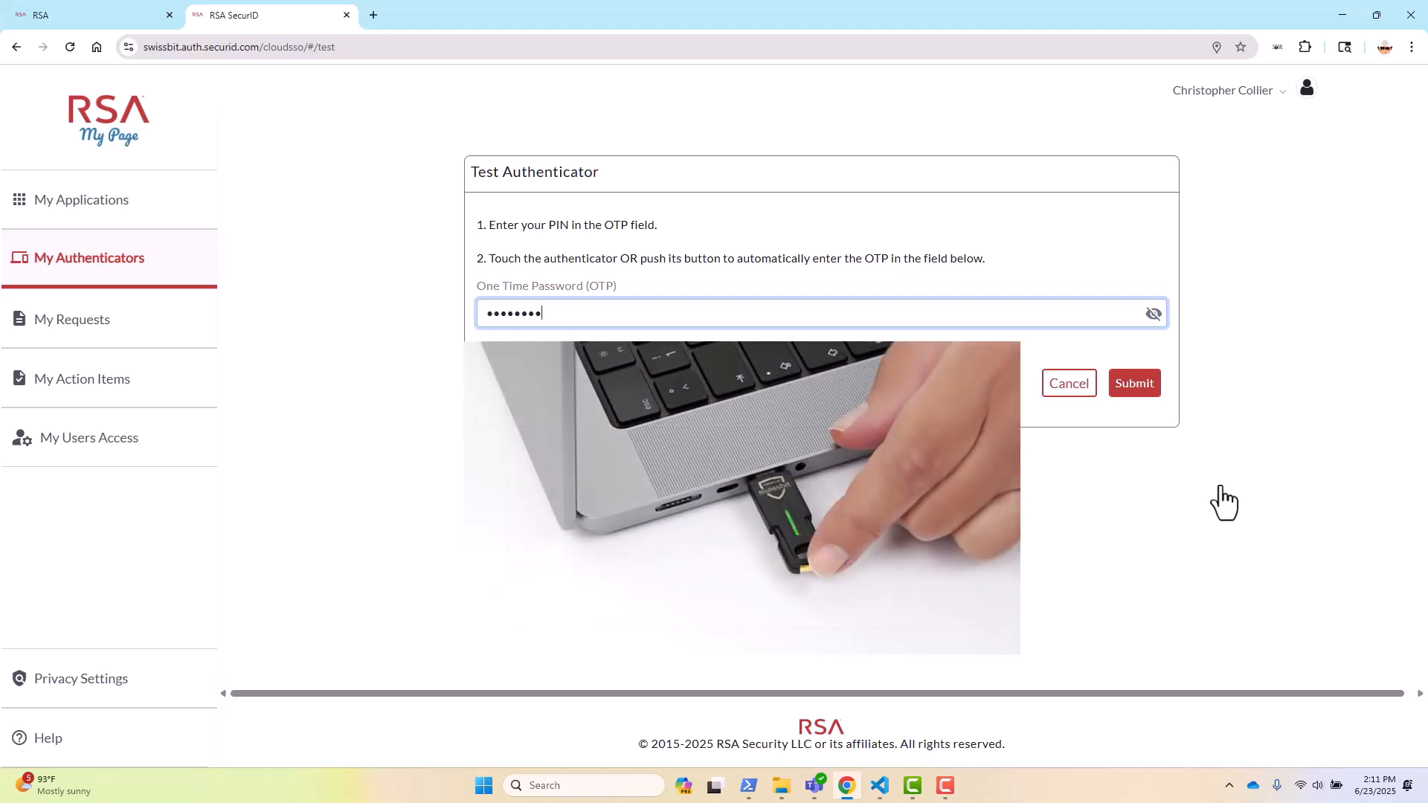
key("Return")
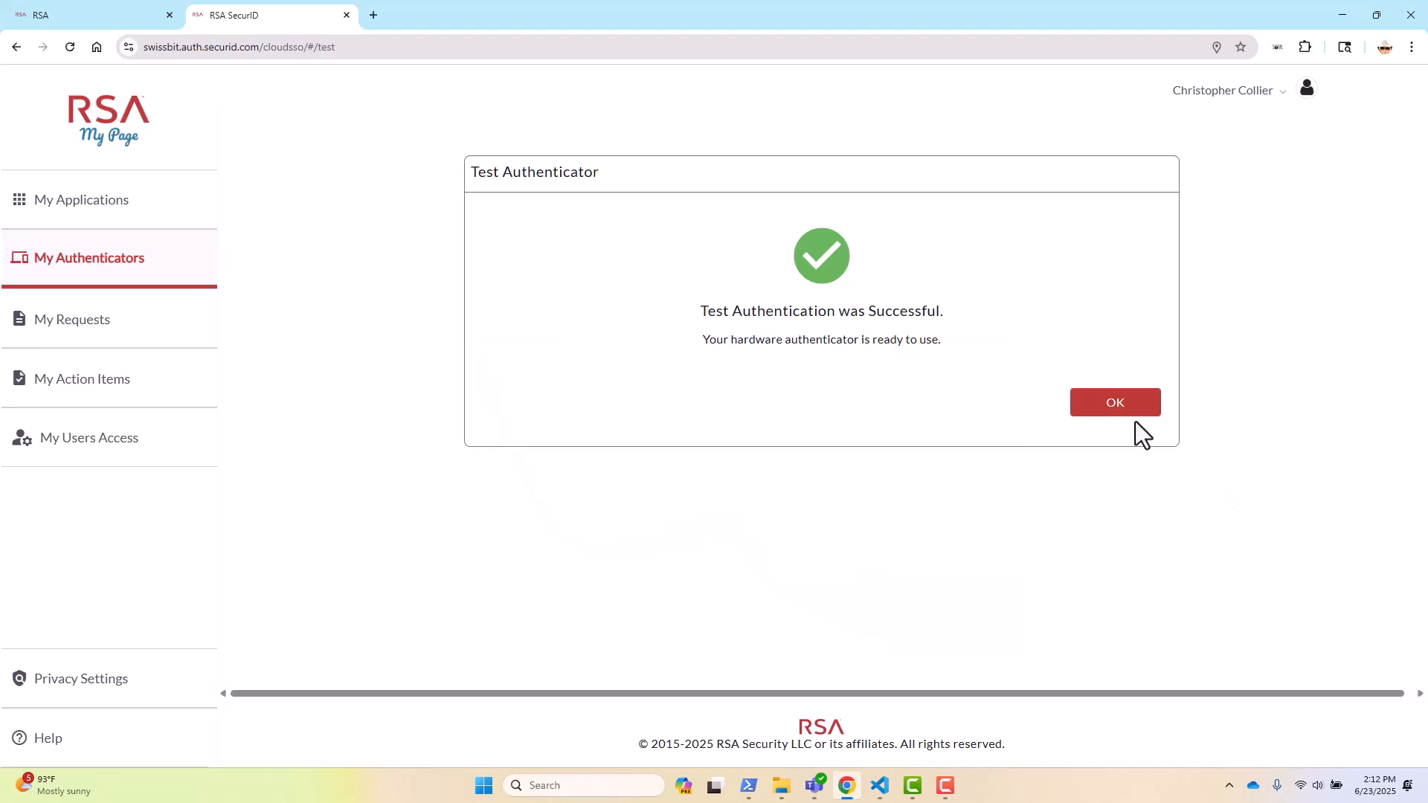
left_click(1107, 403)
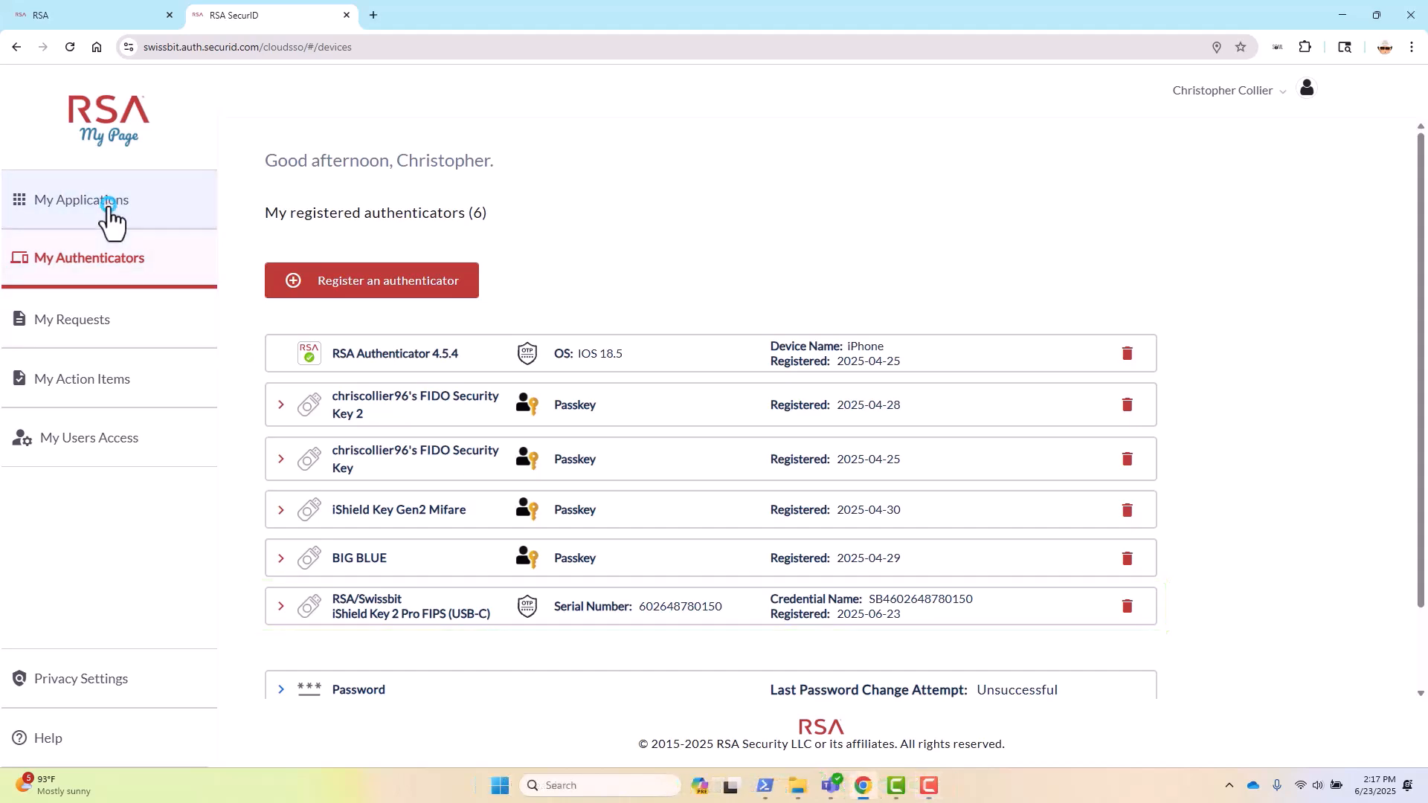
- Launch the SAML Service Provider app from My Applications and copy the protected page's address
left_click(112, 215)
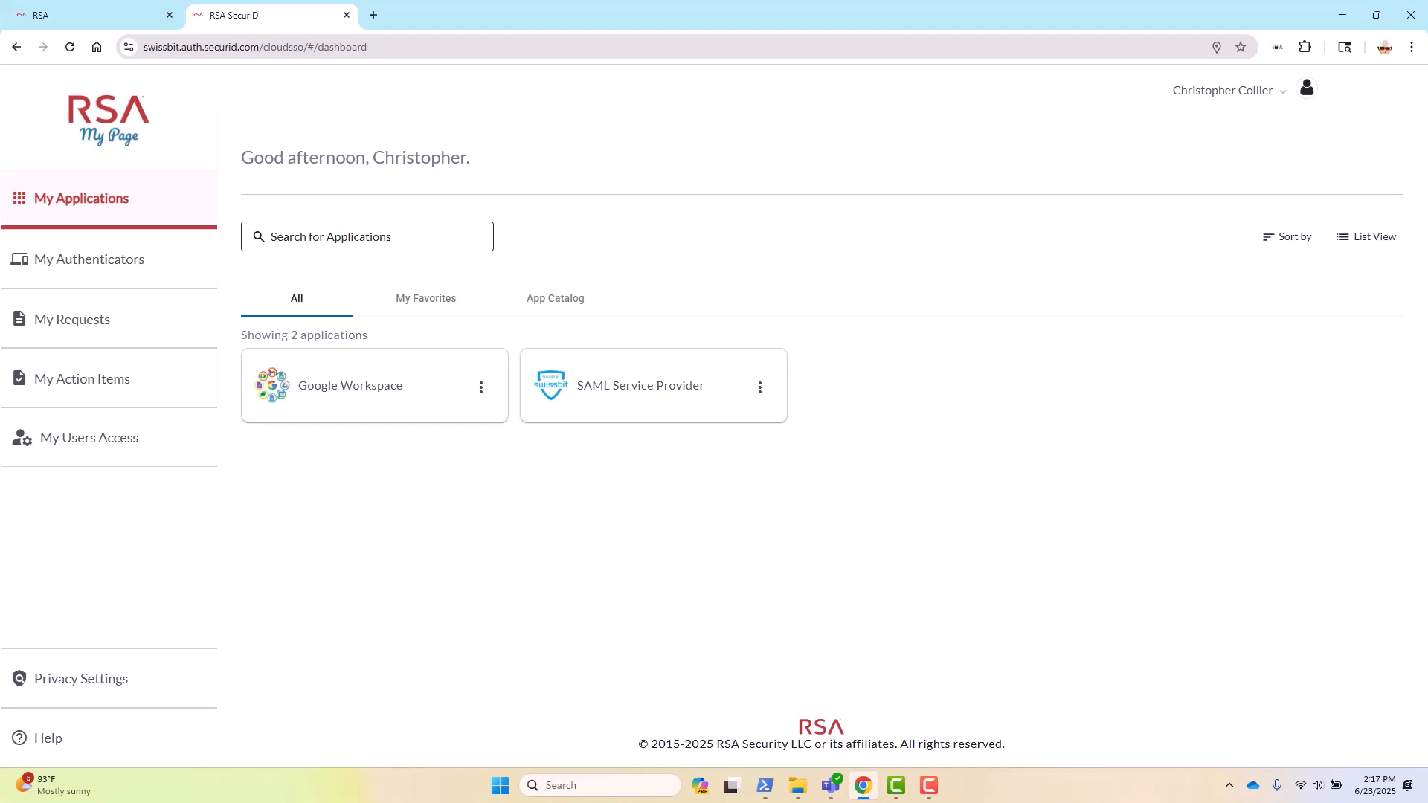
left_click(606, 378)
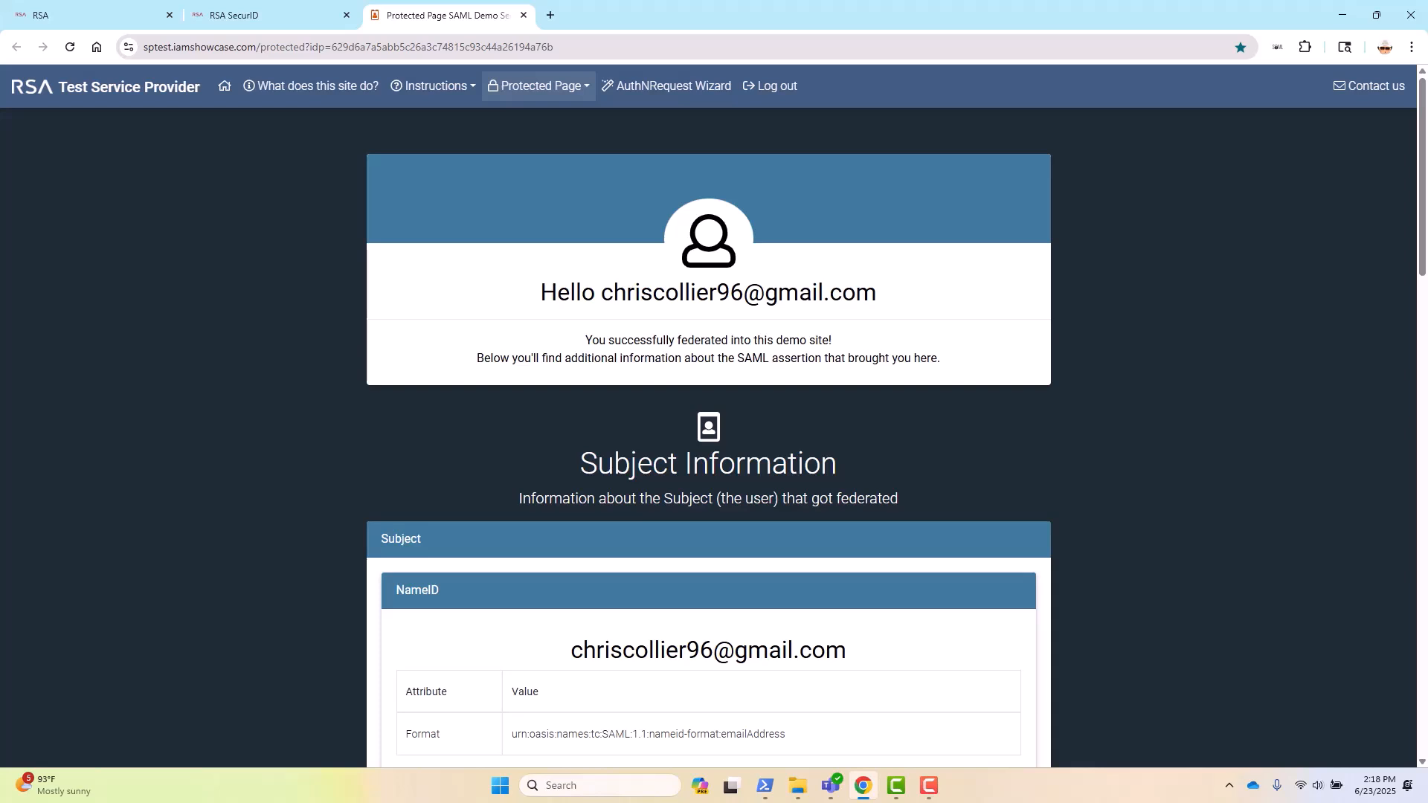
left_click(554, 47)
right_click(542, 46)
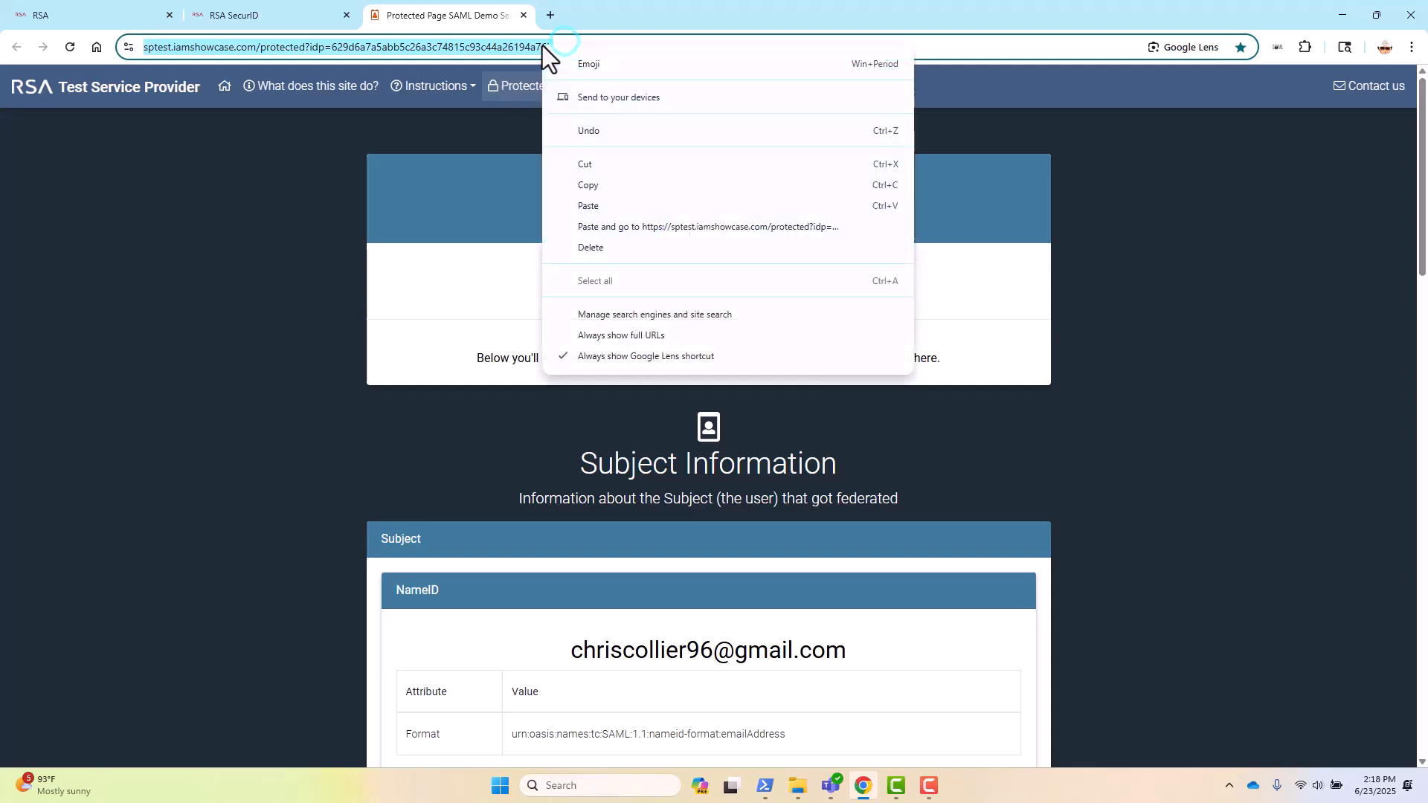
left_click(586, 186)
- Open a new Incognito browser window from the taskbar, ready for the copied address
right_click(862, 786)
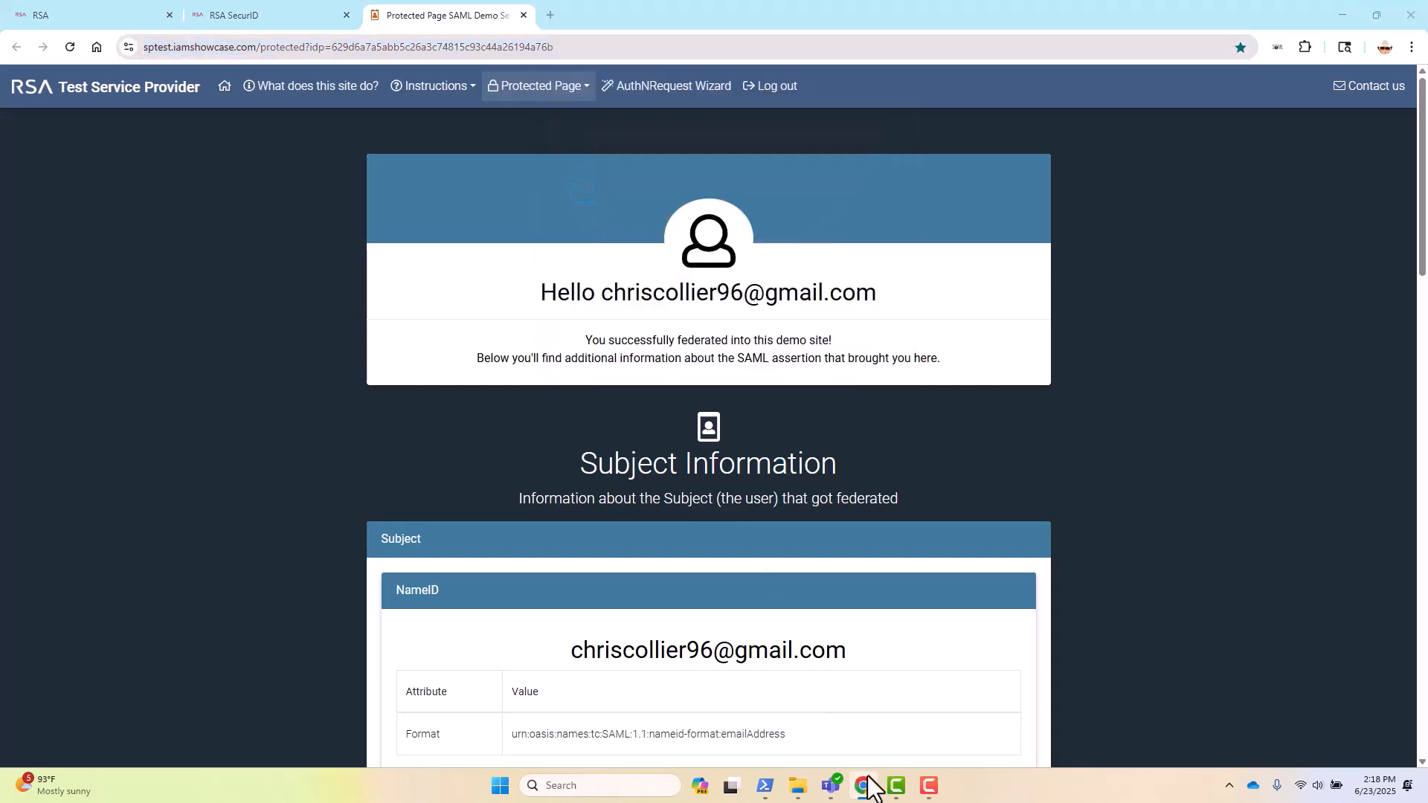
left_click(848, 668)
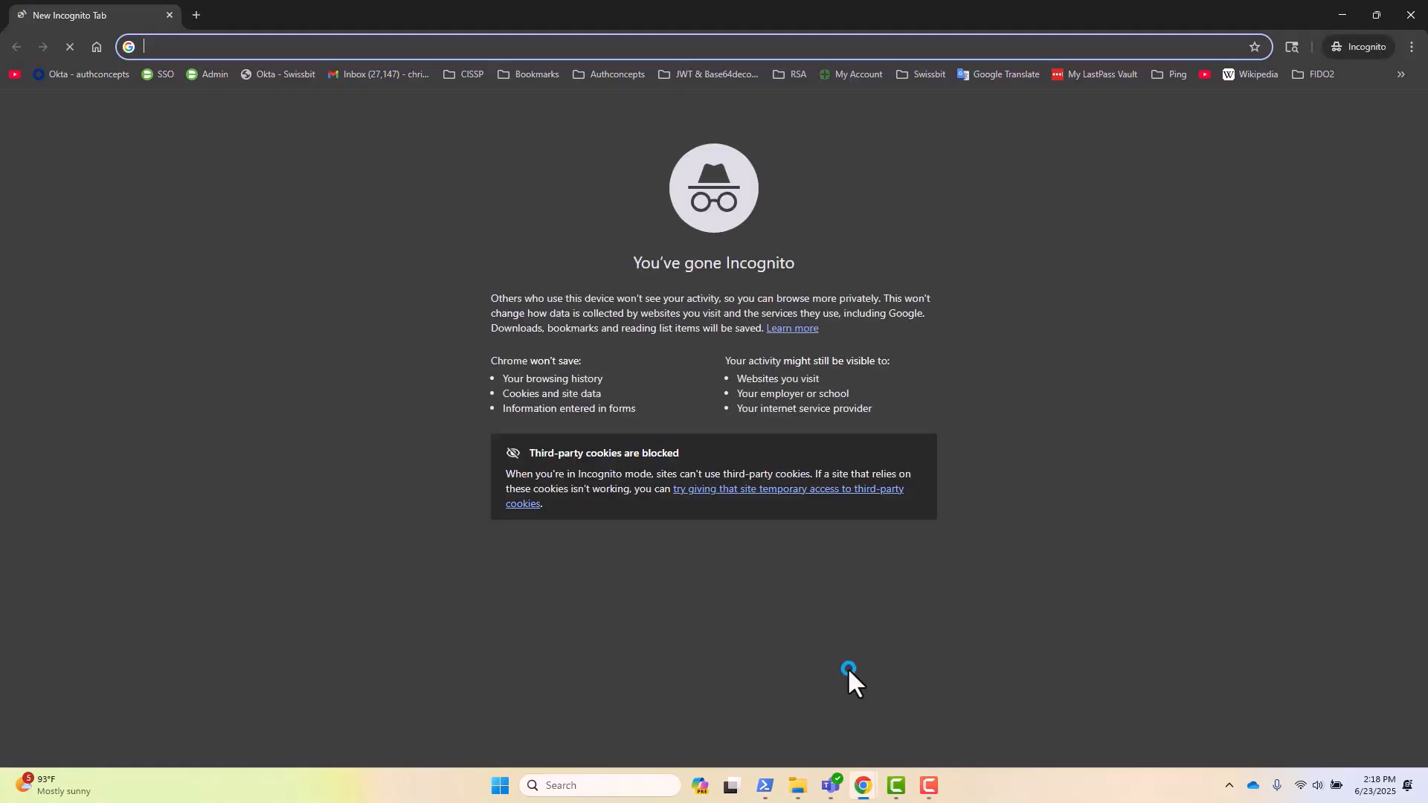
right_click(431, 47)
- Paste and load the copied address in Incognito, then acknowledge and allow location access
left_click(564, 194)
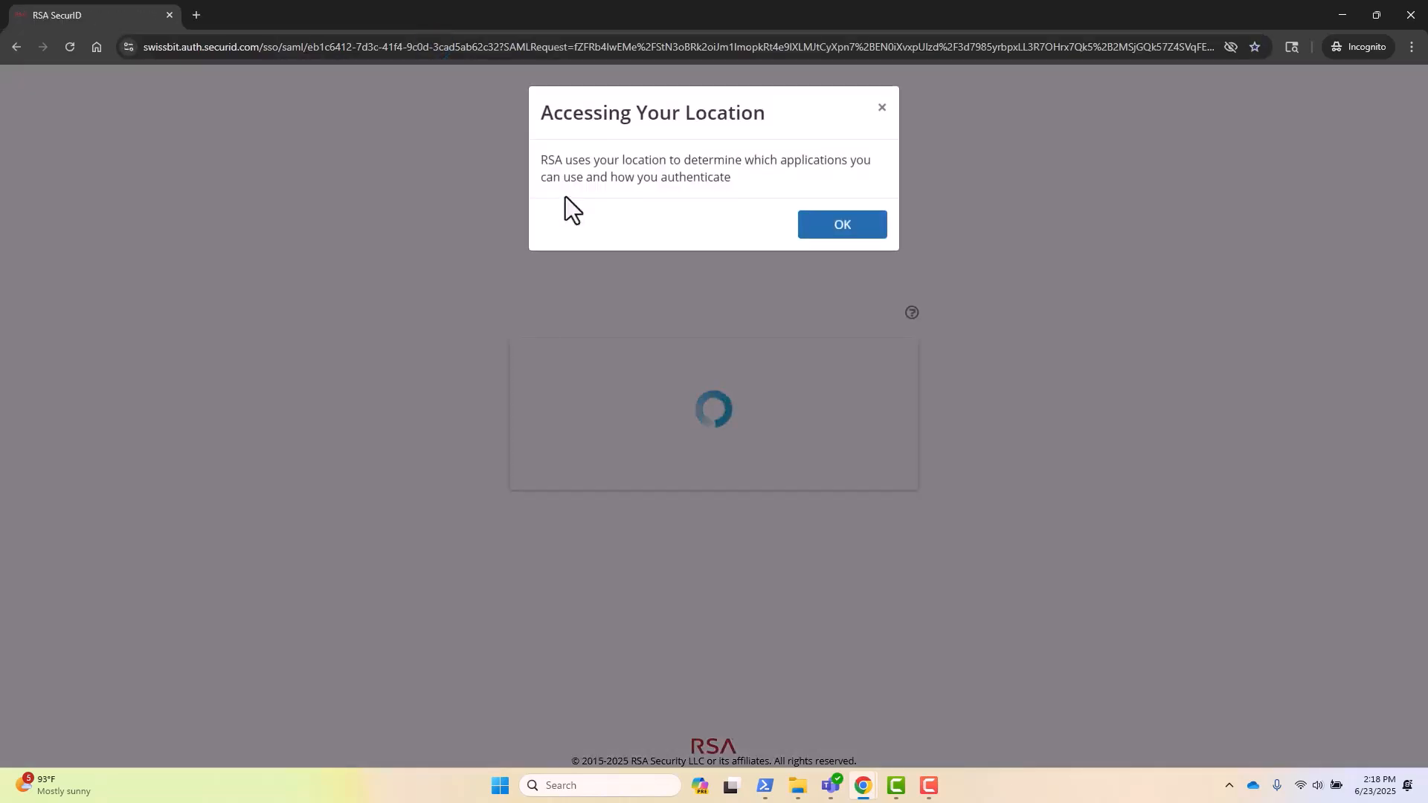
left_click(818, 229)
left_click(245, 169)
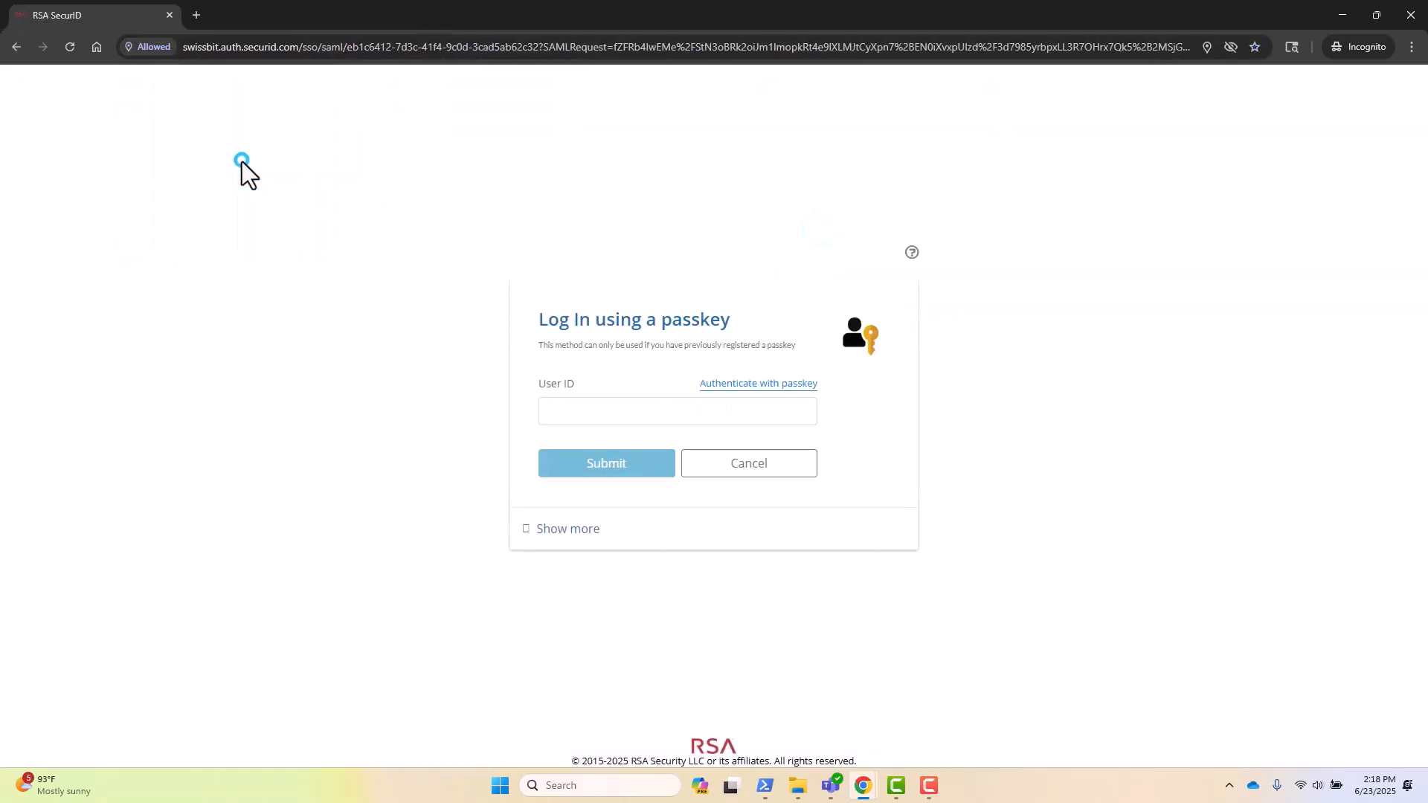
- Sign in with OTP using the user's e-mail ID and the key's one-time code, without remembering the browser
left_click(576, 535)
left_click(576, 537)
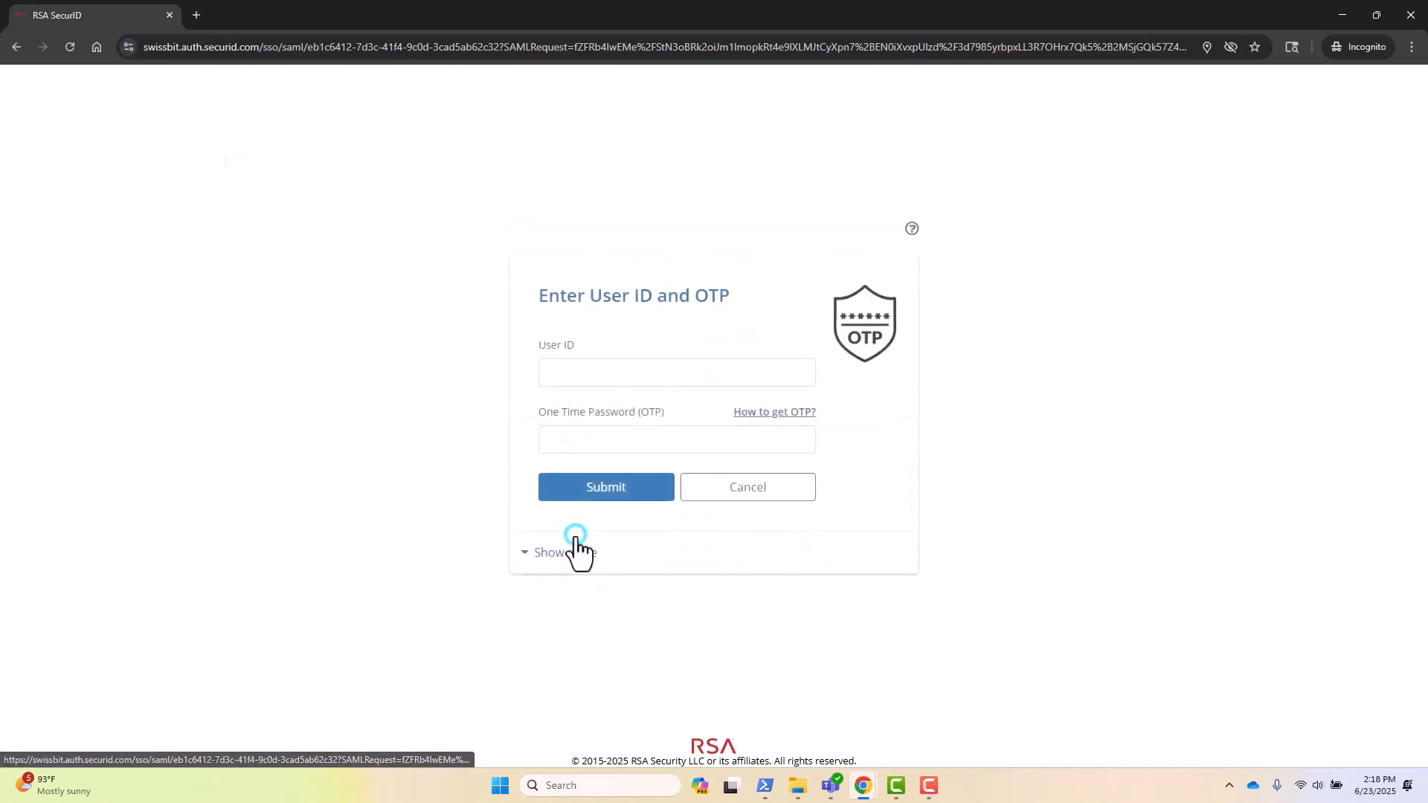
left_click(567, 373)
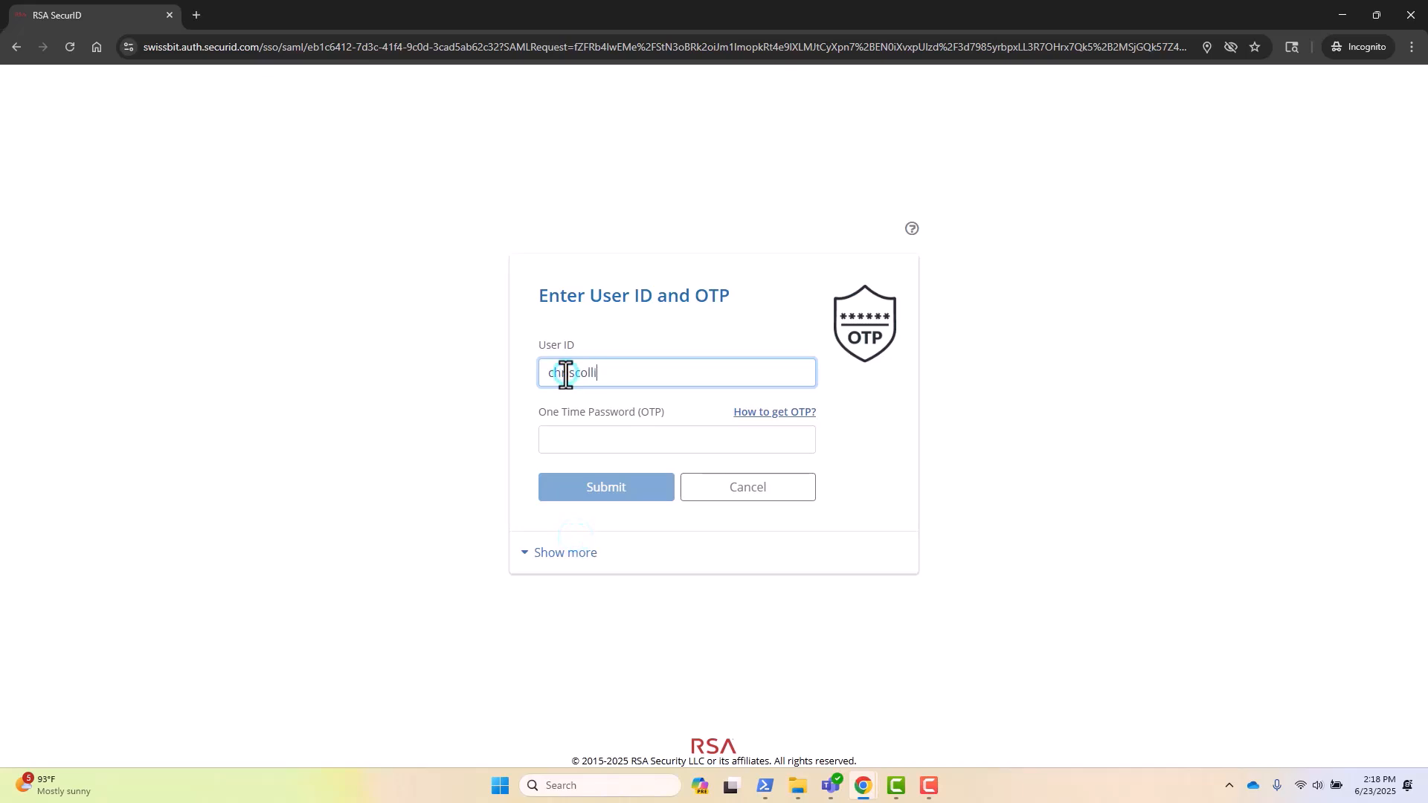
key("Tab")
key("Tab")
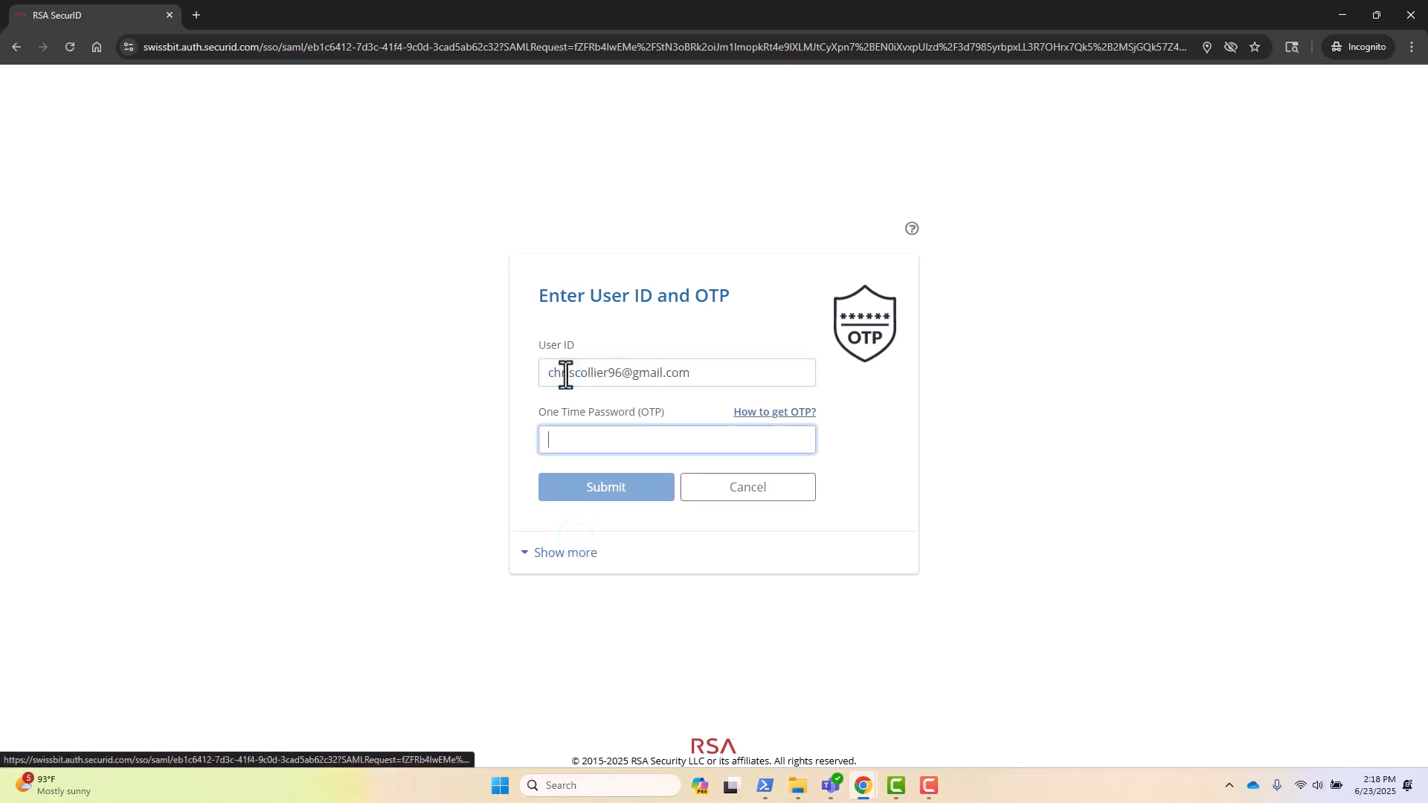
type("••••••••")
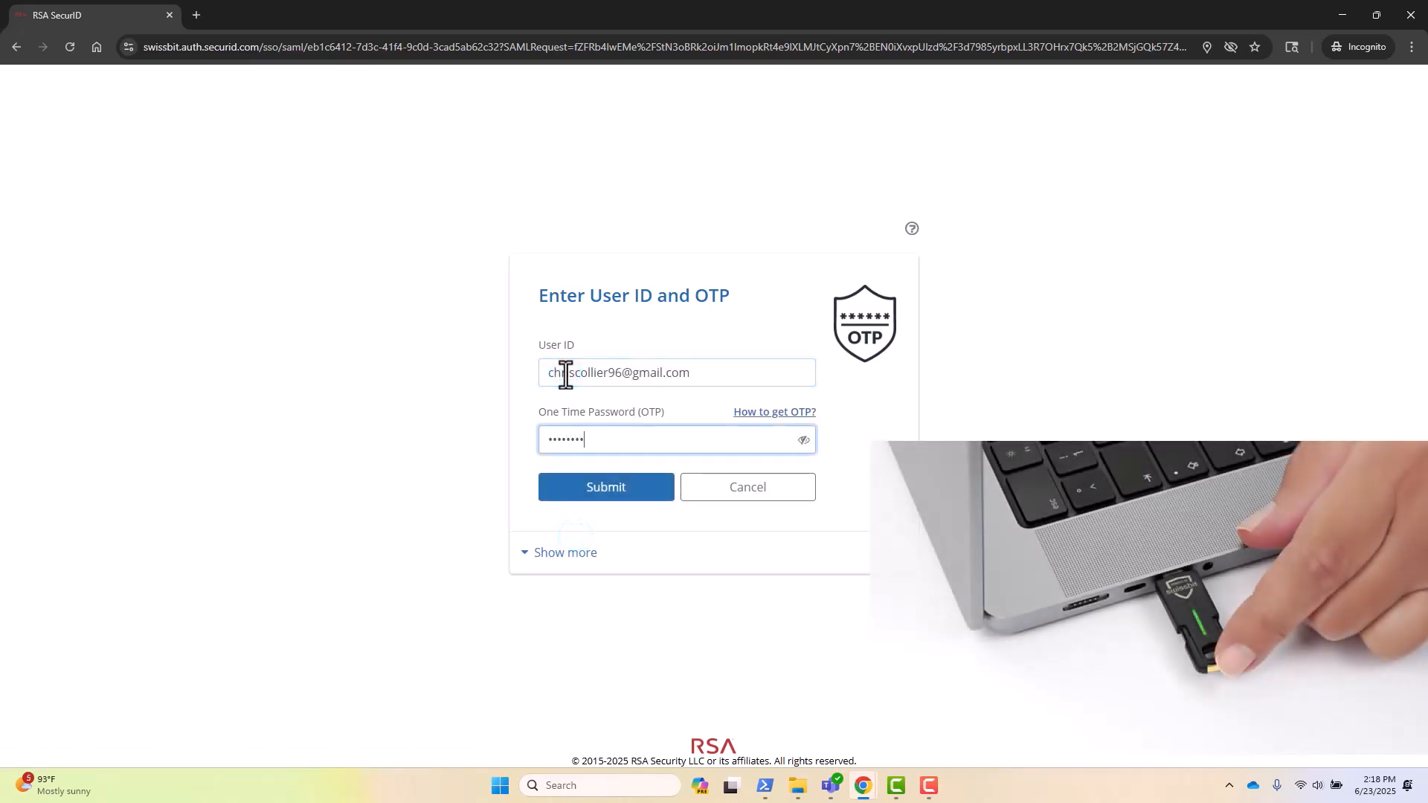
key("Return")
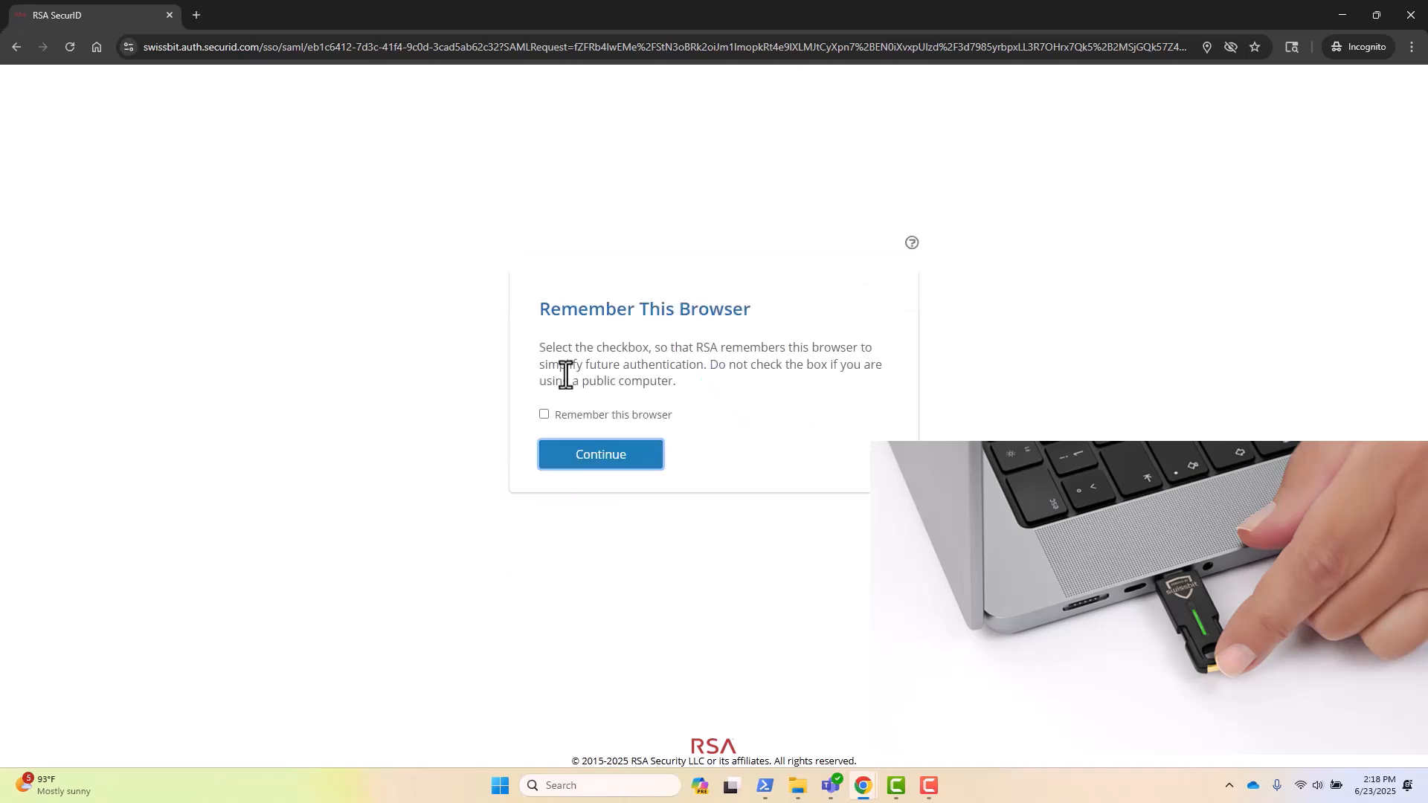
left_click(592, 465)
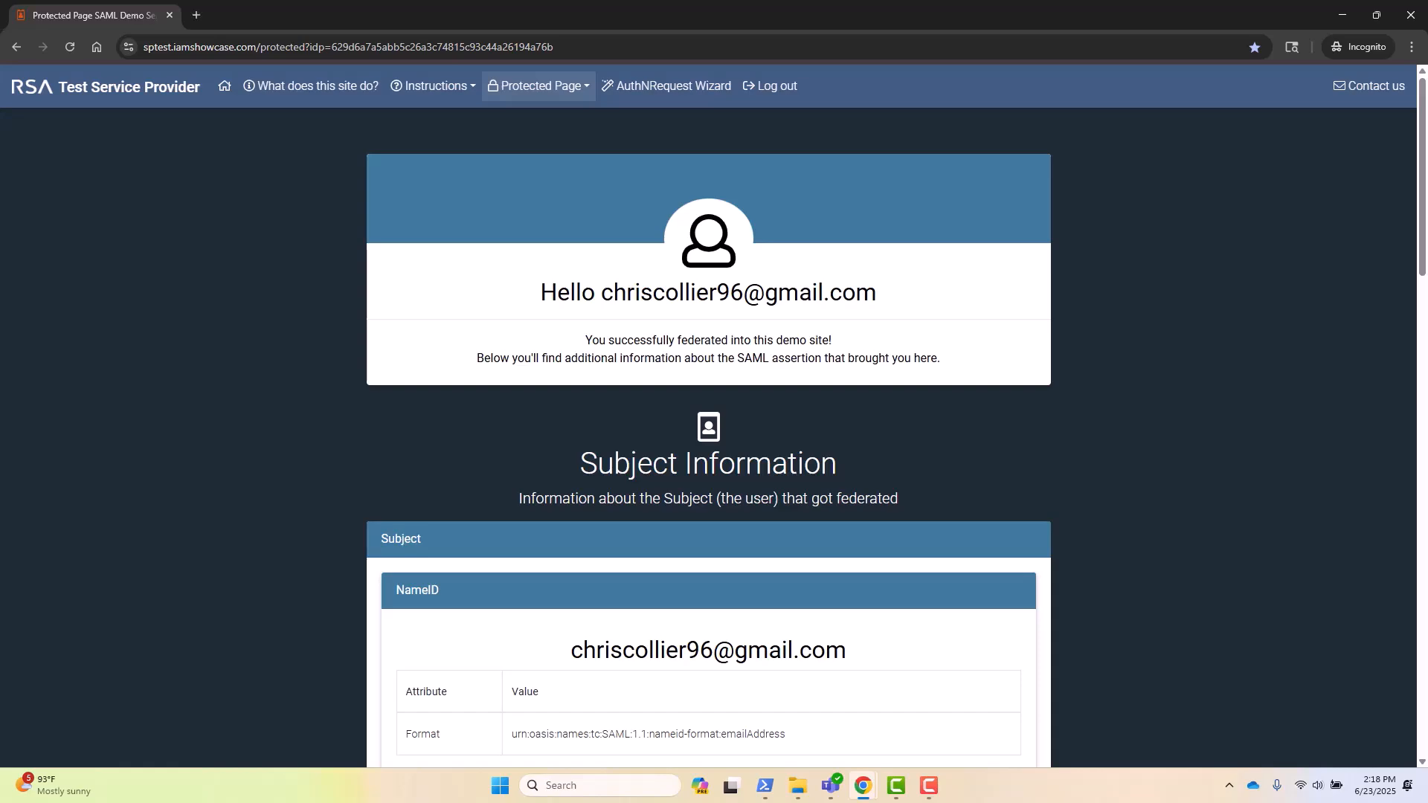
key("F10")
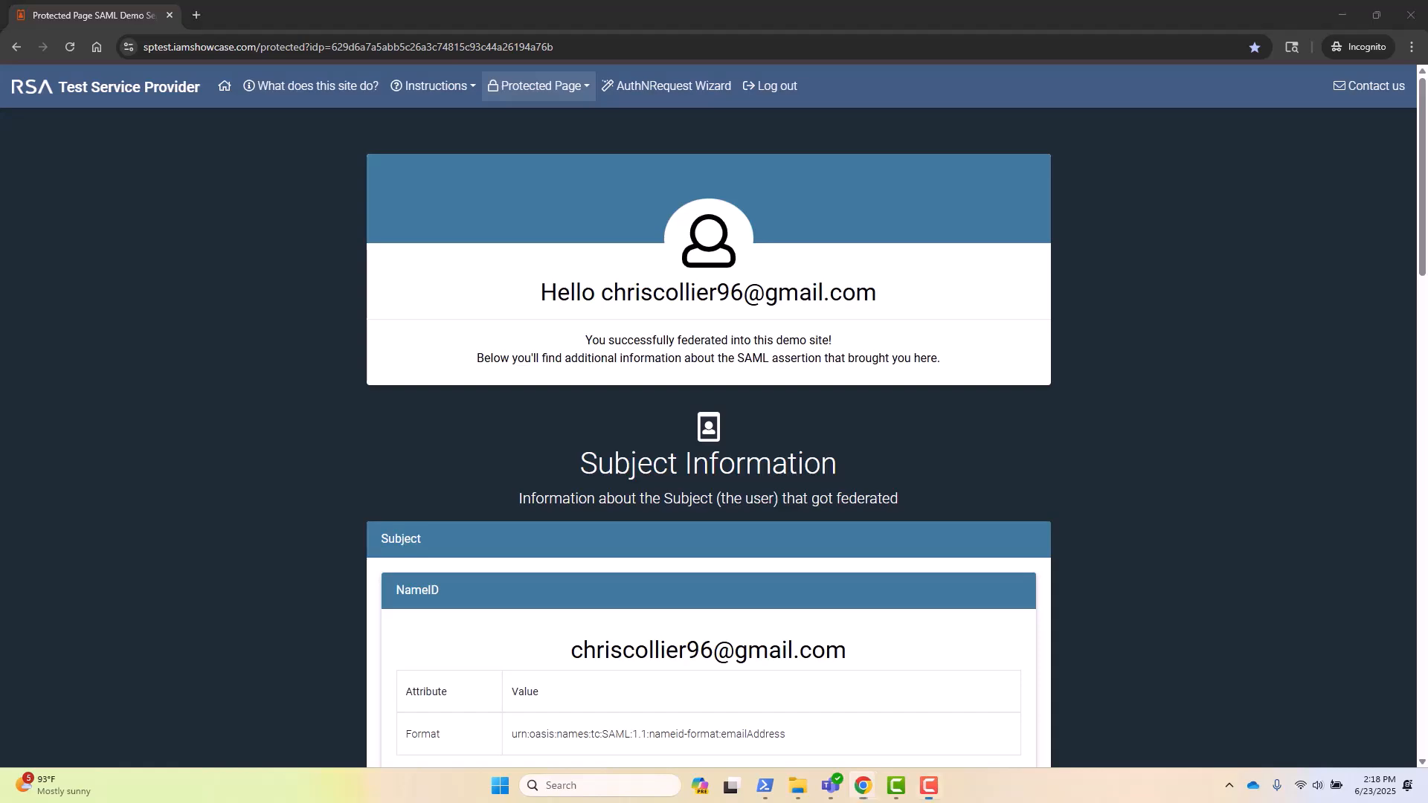